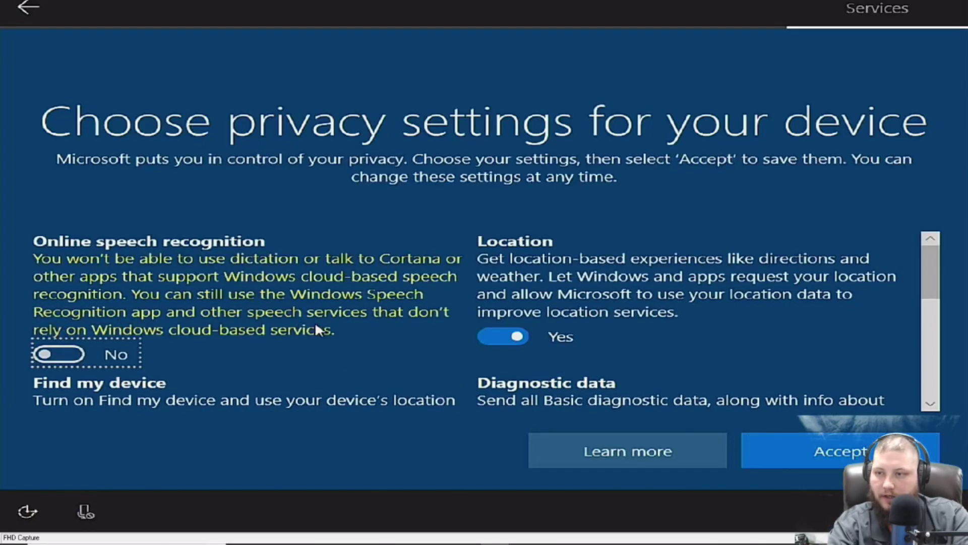
- On the privacy page, set Location and Find my device to No and diagnostic data to Basic
click(493, 337)
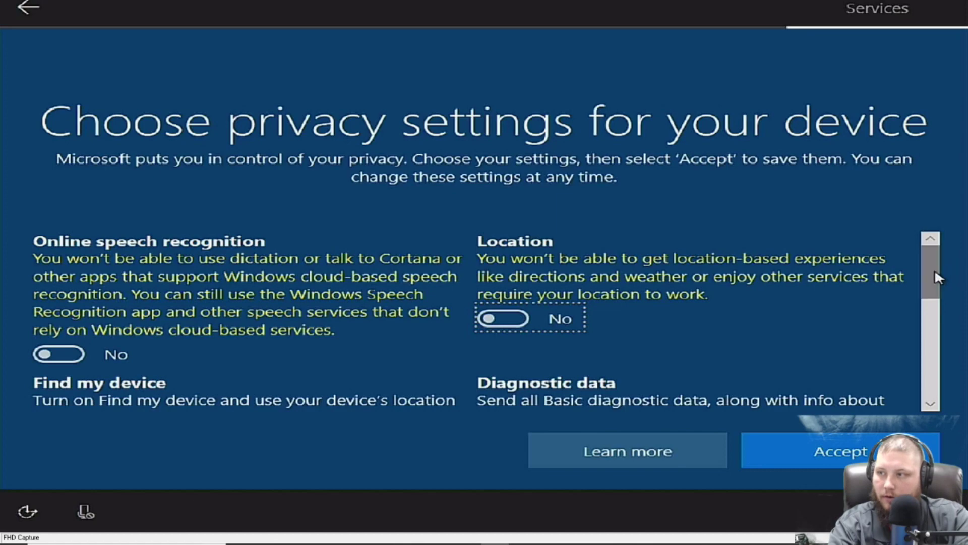
drag(934, 268, 931, 308)
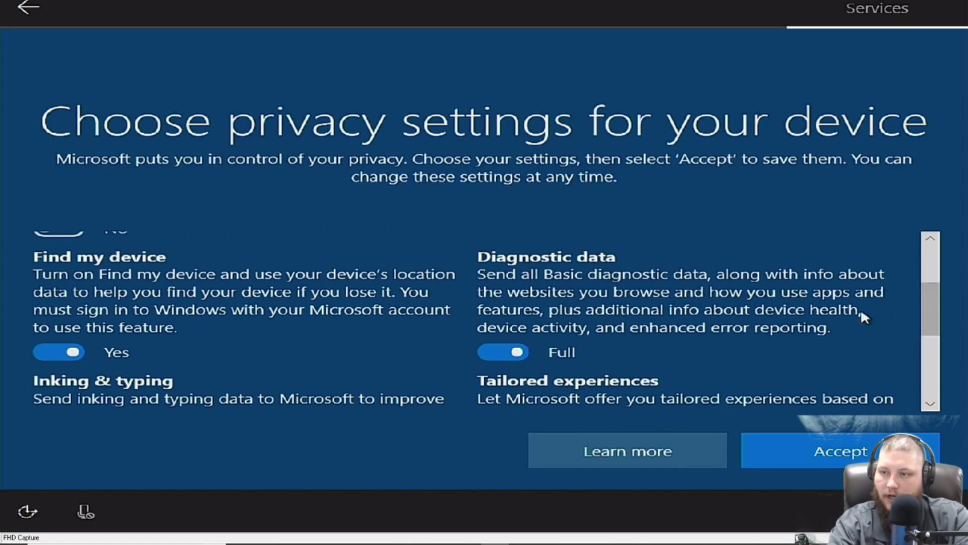
click(496, 352)
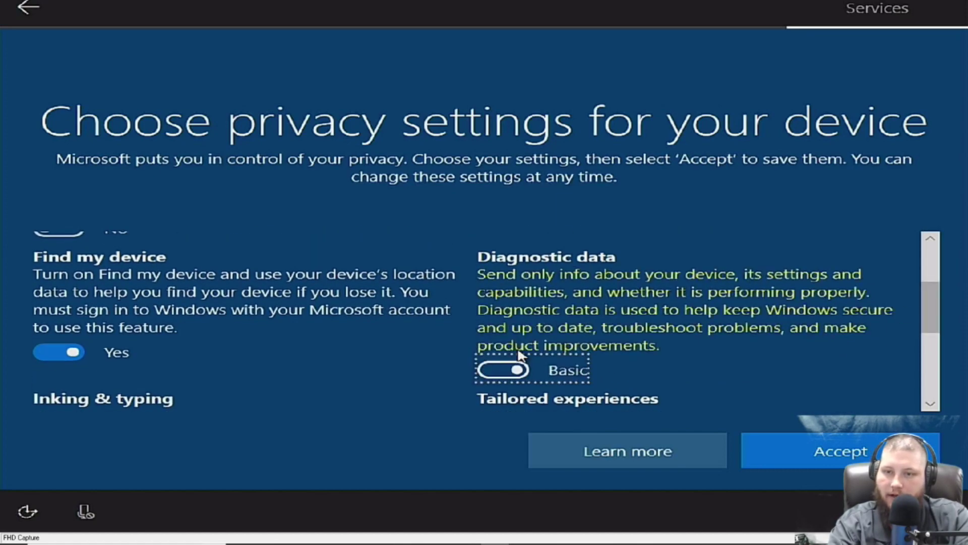
click(76, 353)
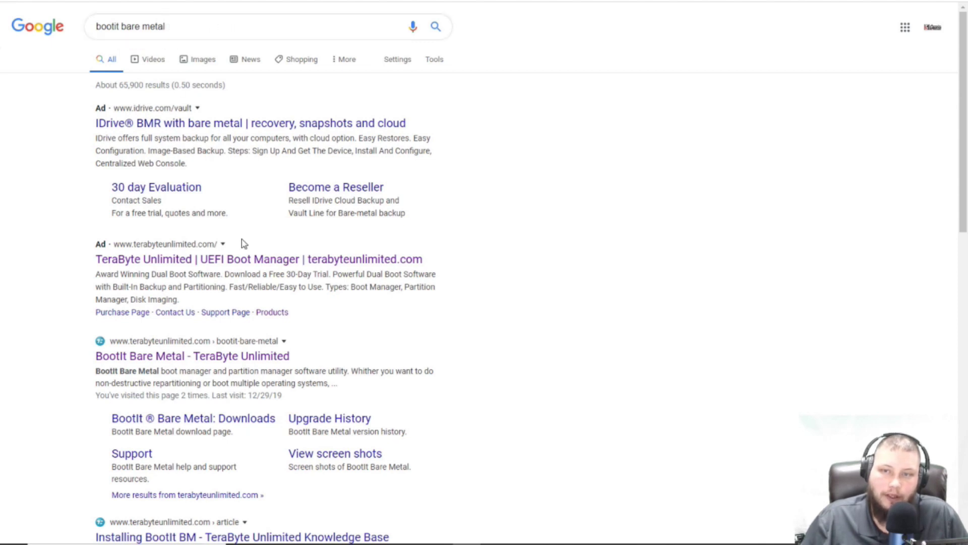
- Open TeraByte's BootIt Bare Metal product page showing version 1.63 and the $39.95 price, and scroll through it
click(193, 268)
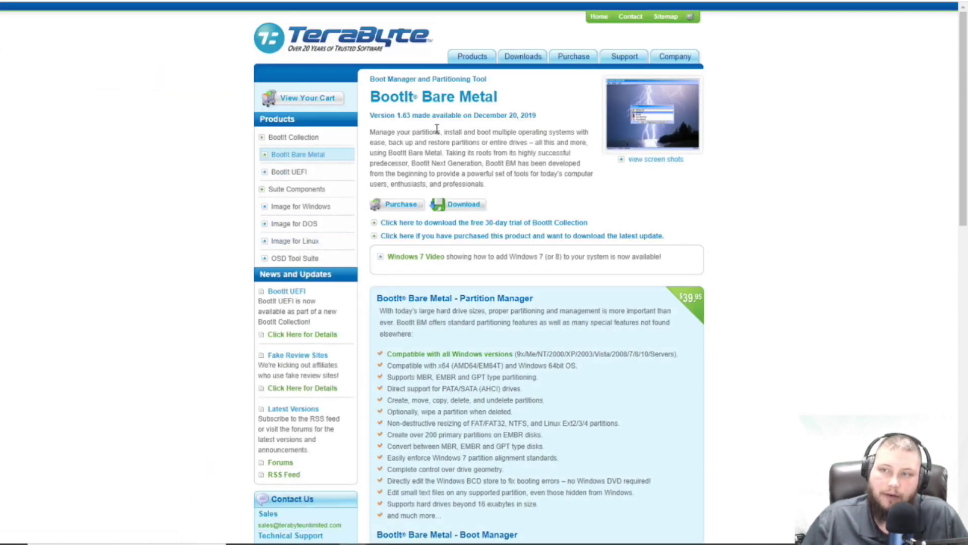
scroll(494, 187, down, 2)
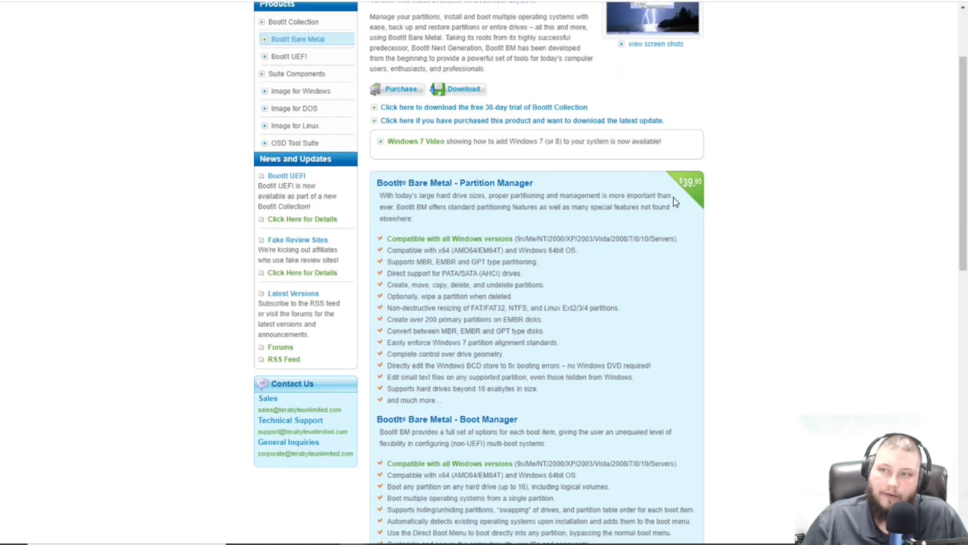
scroll(625, 300, up, 2)
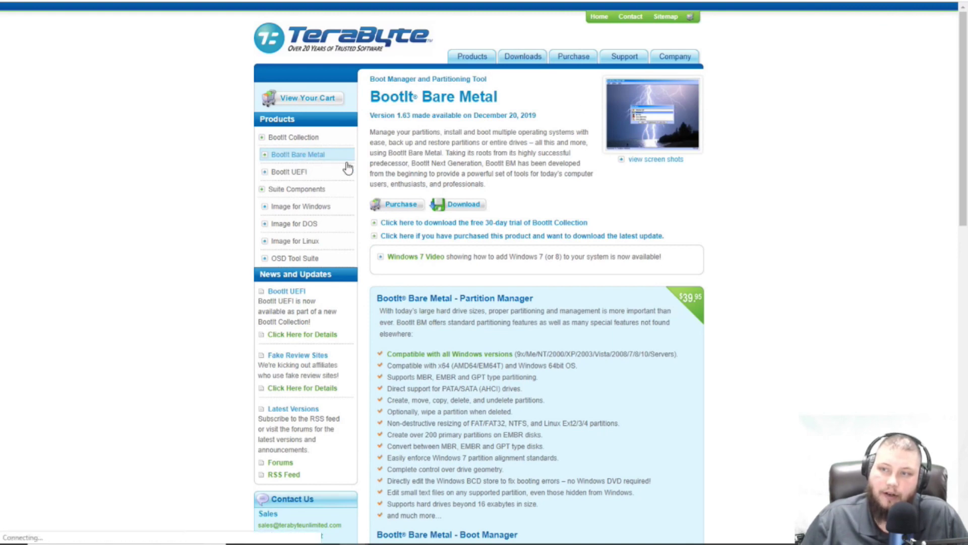
- From the Purchase page, add the $39.95 BootIt Collection to the shopping cart
click(396, 207)
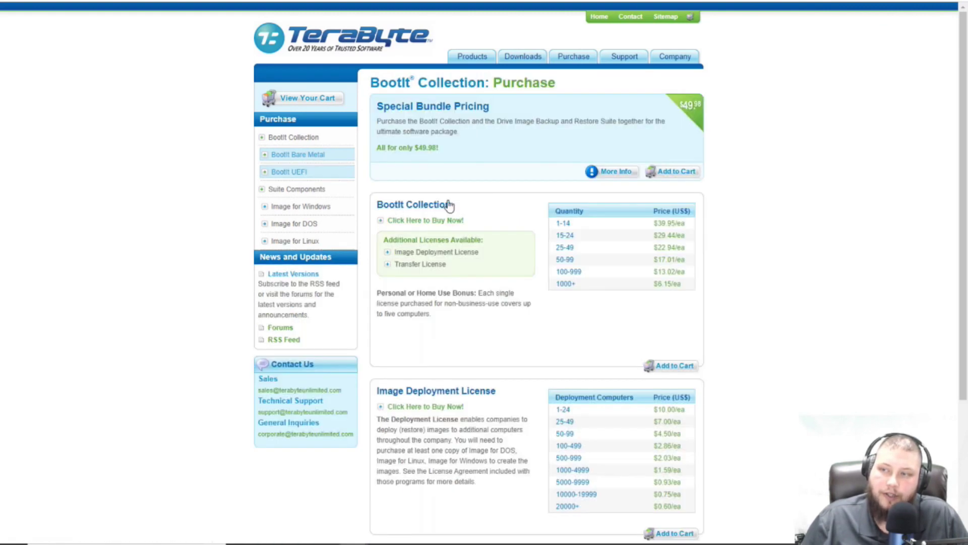
scroll(607, 203, down, 3)
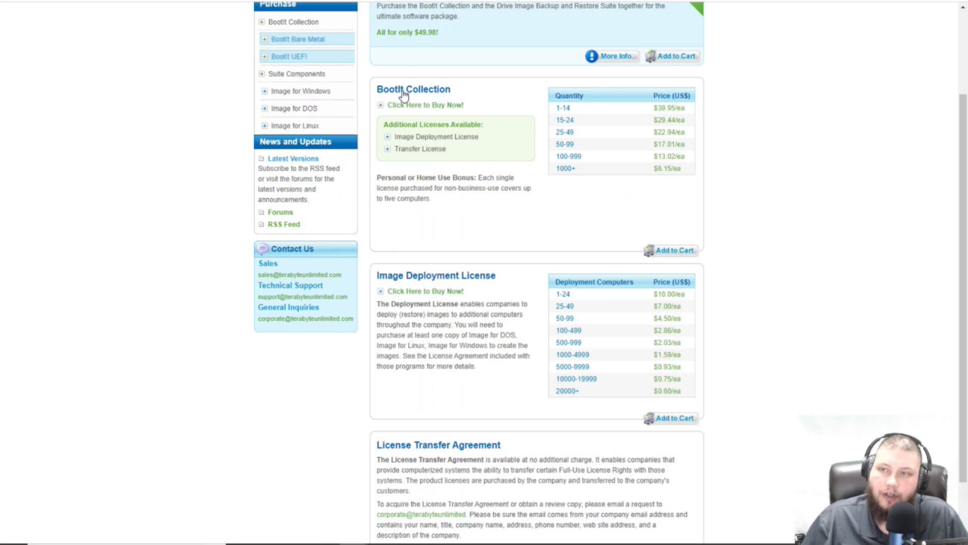
click(426, 96)
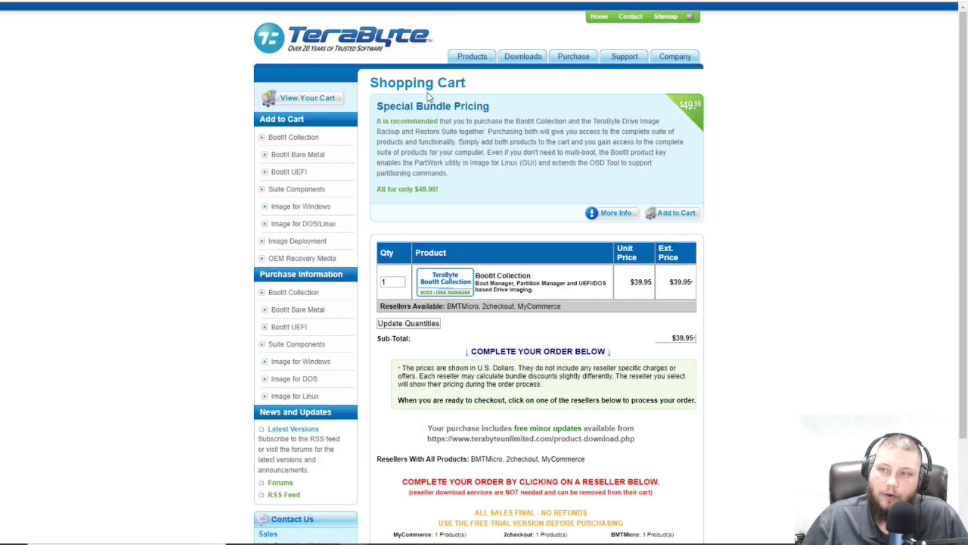
scroll(697, 253, down, 3)
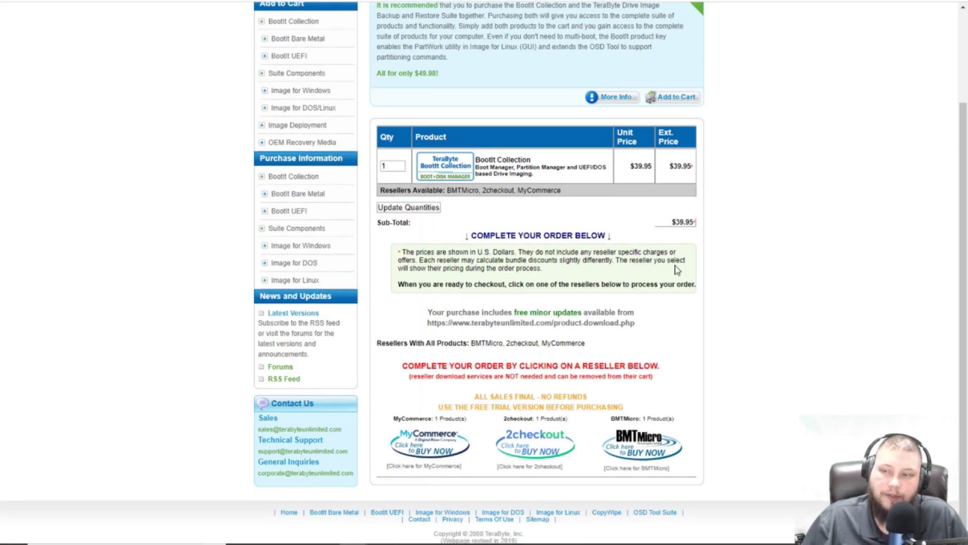
scroll(676, 267, down, 1)
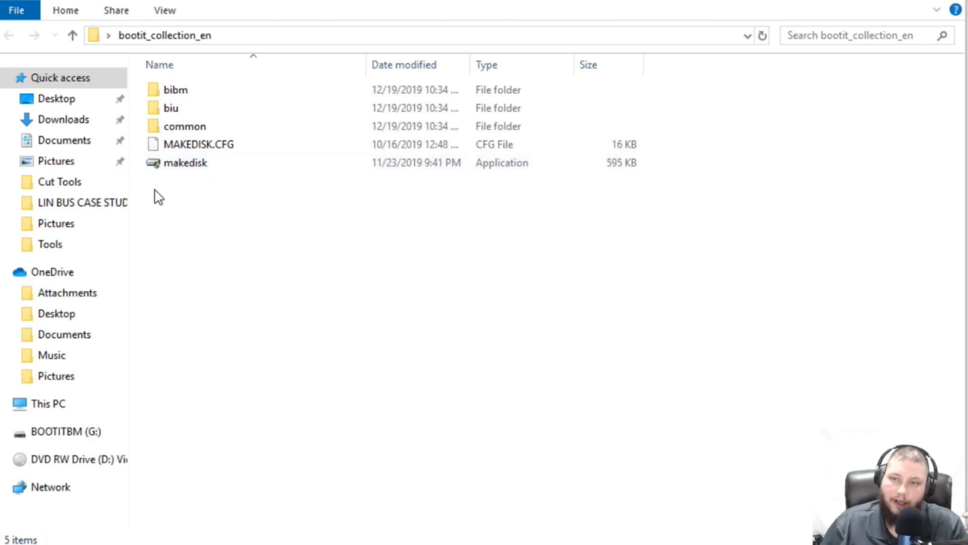
double_click(205, 162)
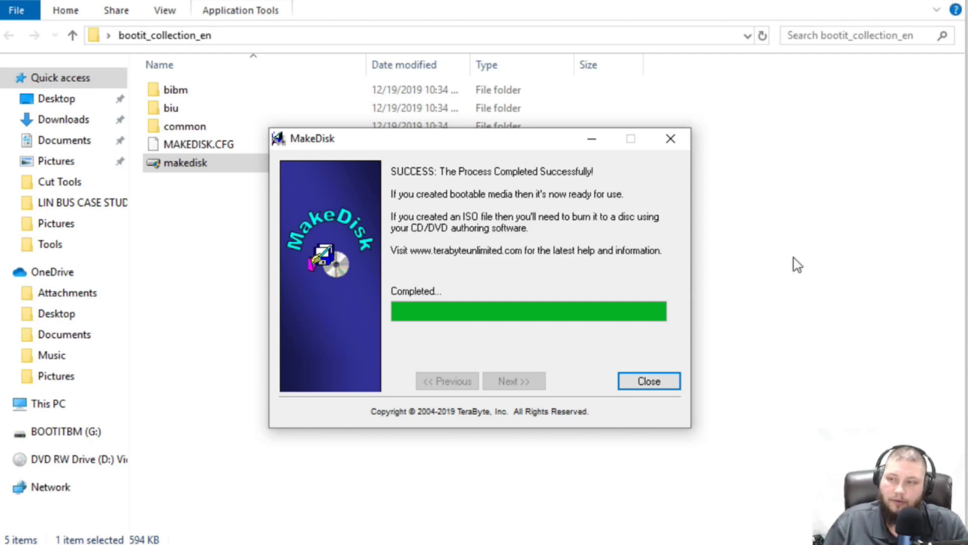
- Close the MakeDisk wizard once the BootIt Bare Metal boot media is created
click(677, 384)
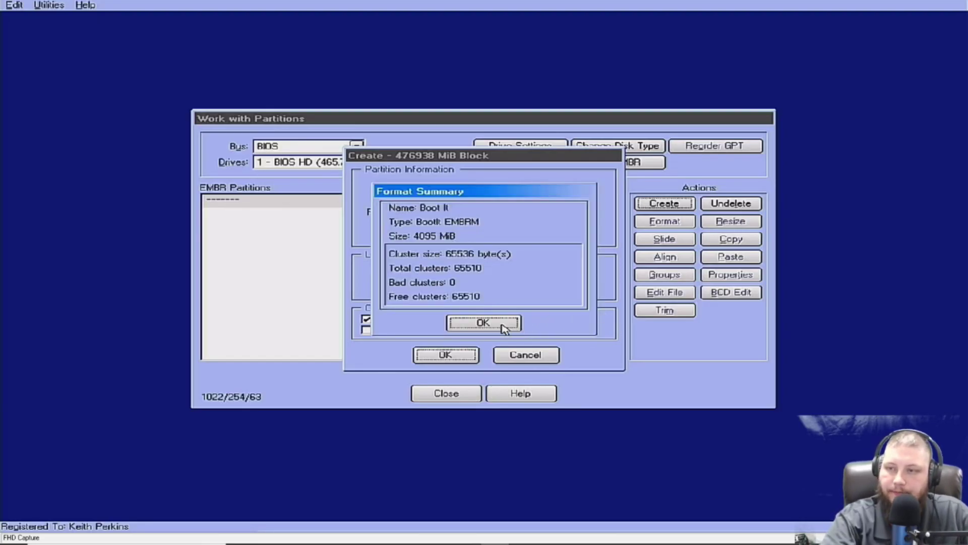
- Accept the 4095 MiB Boot It partition and install BootIt with support for over four primary partitions
click(483, 323)
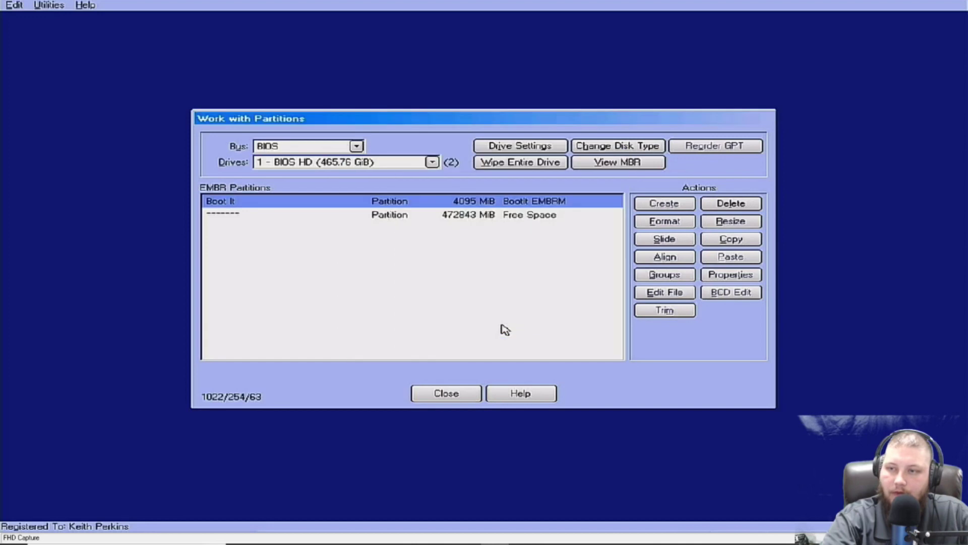
click(473, 399)
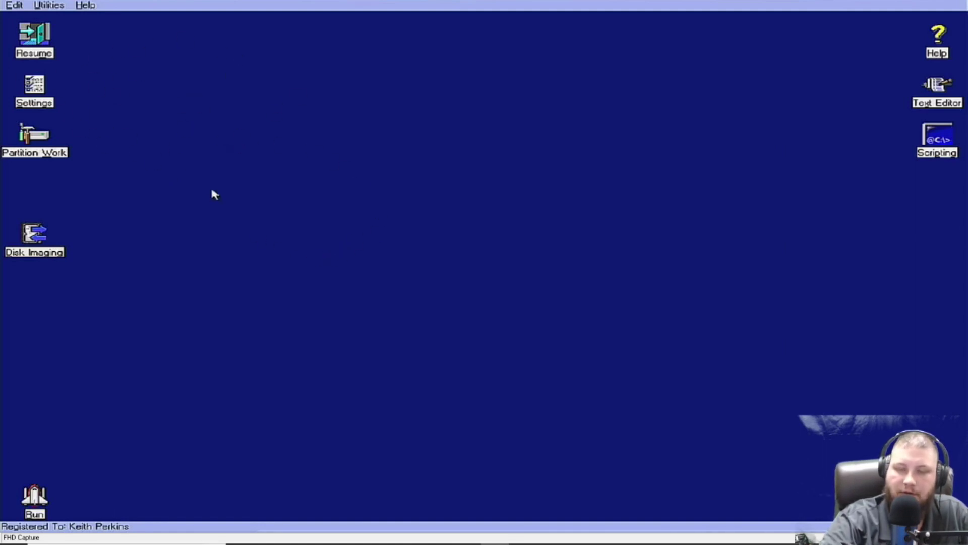
click(33, 37)
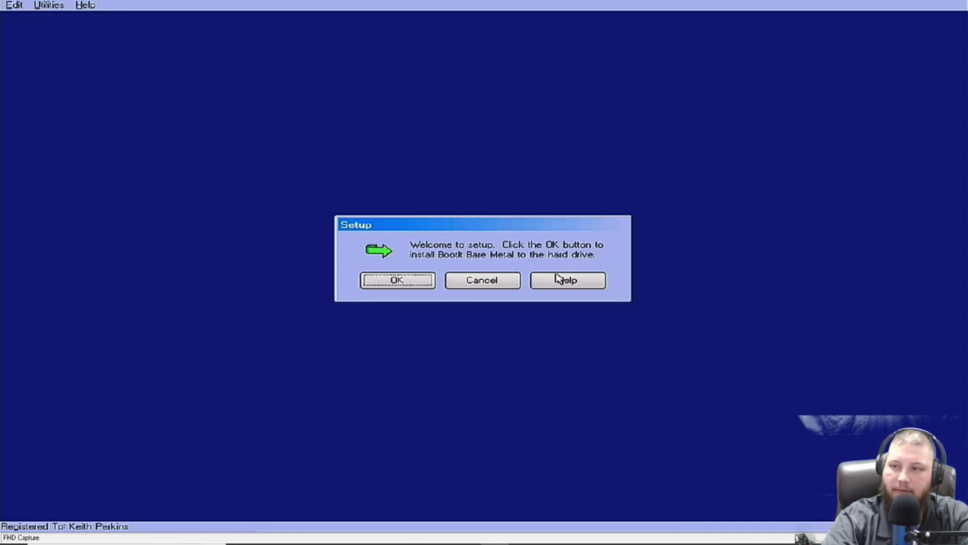
click(412, 284)
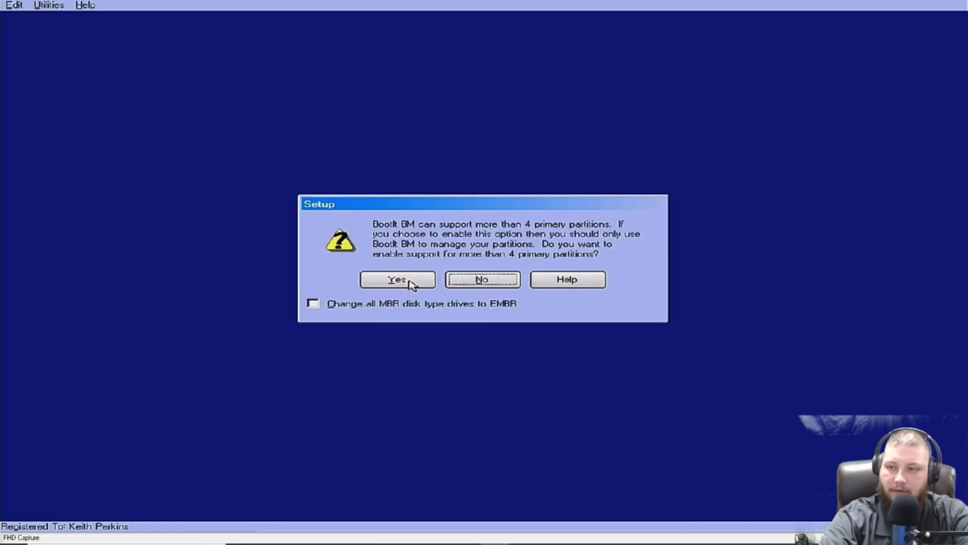
click(411, 285)
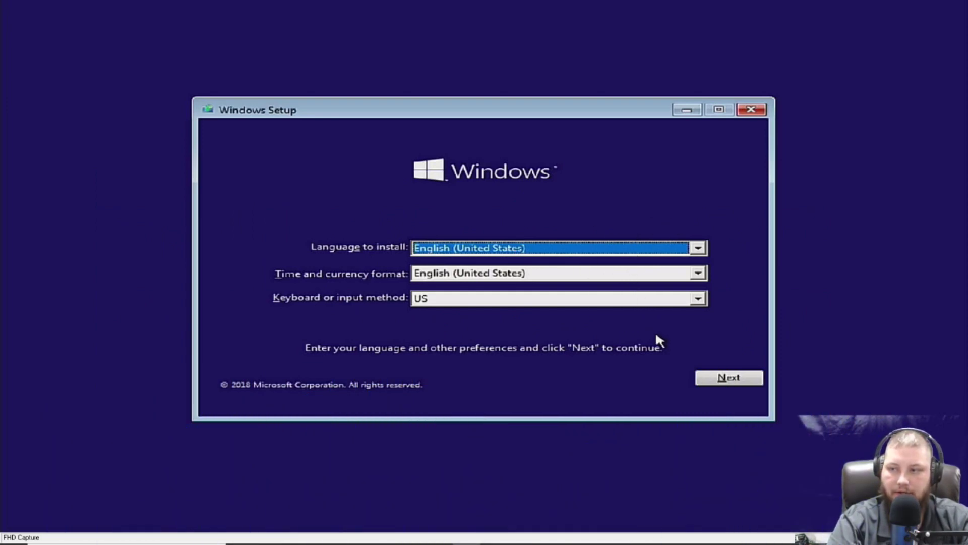
- Keep English (United States) language and US keyboard, then start the Windows installation
click(719, 378)
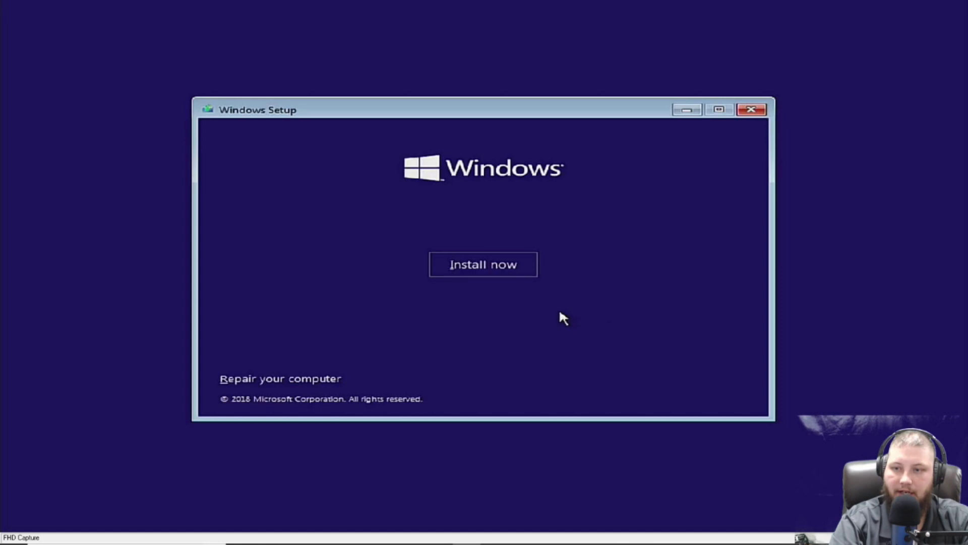
click(483, 270)
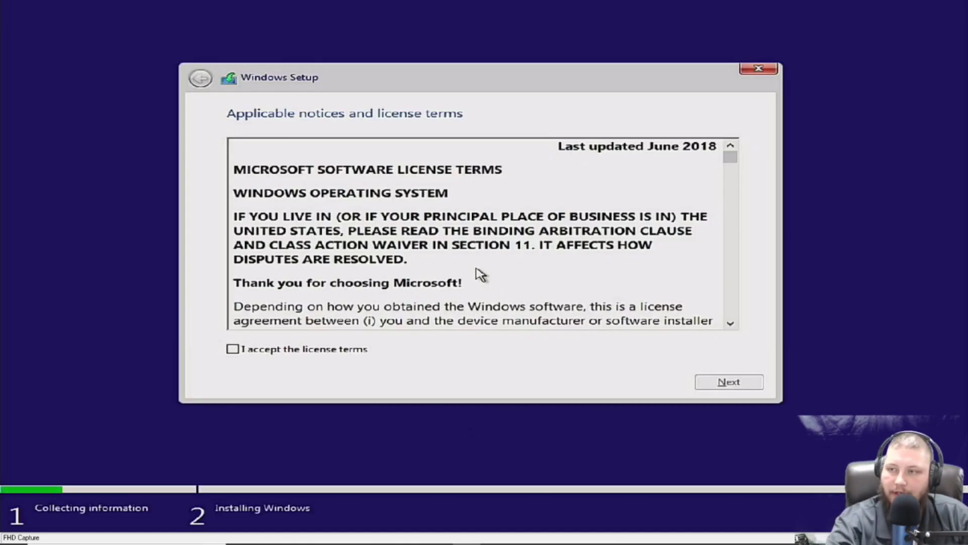
- Accept the license terms, choose a custom install, and target Drive 0 Partition 2: Domestic
click(296, 347)
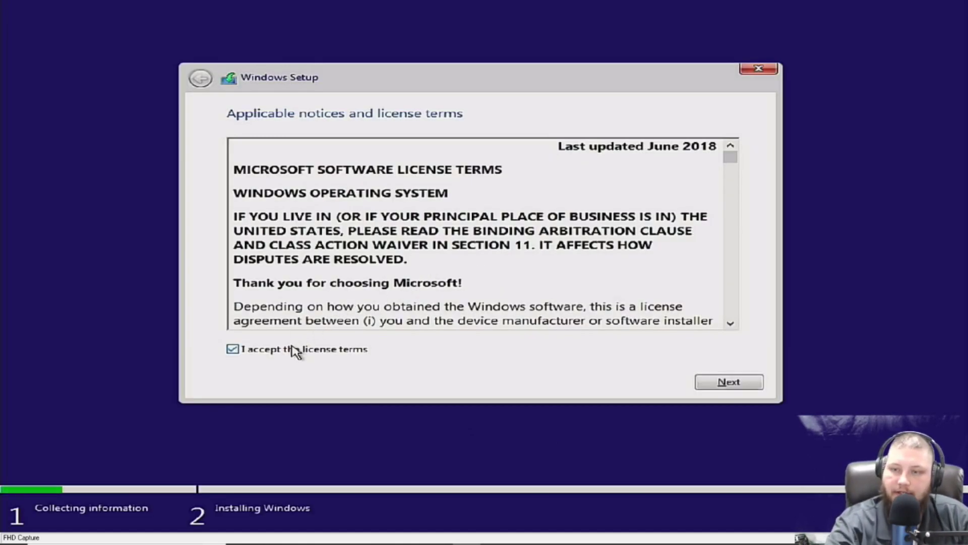
click(727, 381)
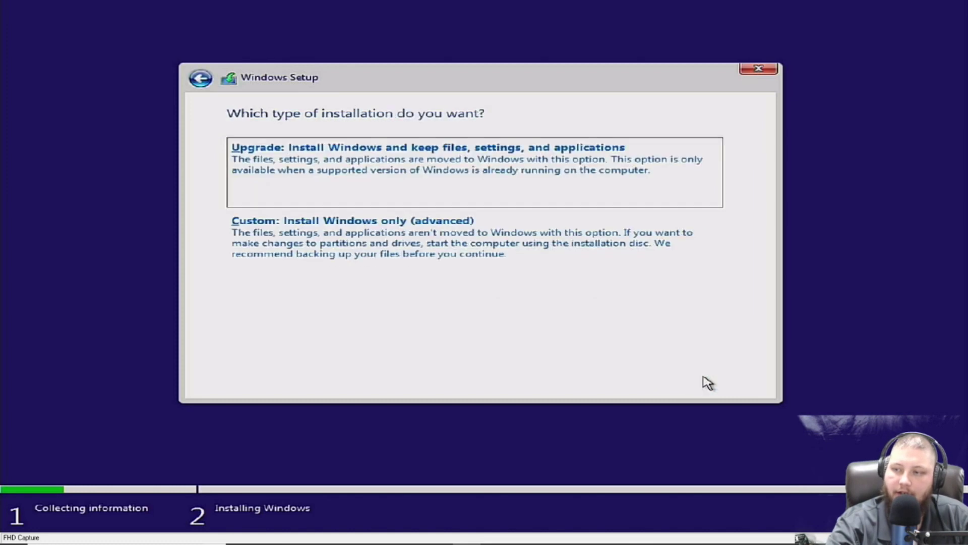
click(460, 250)
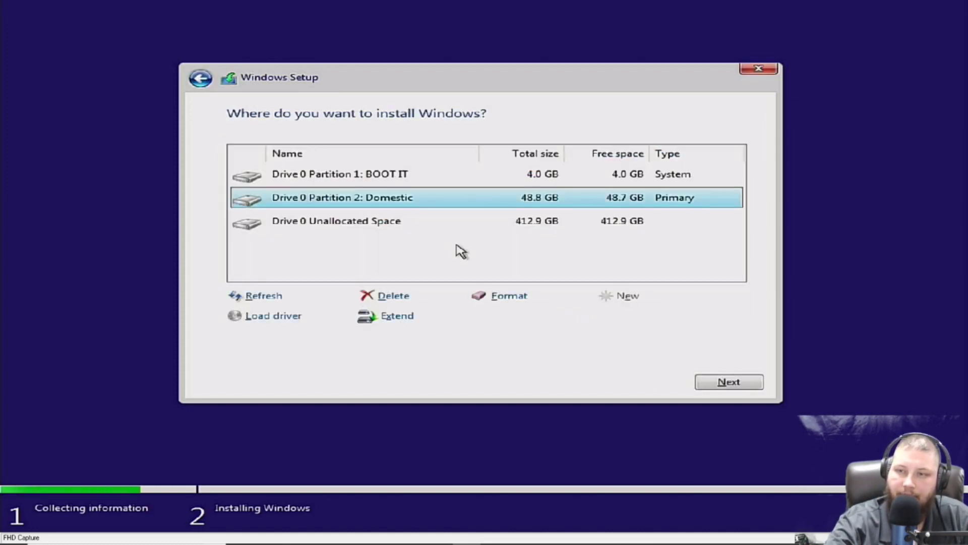
click(426, 180)
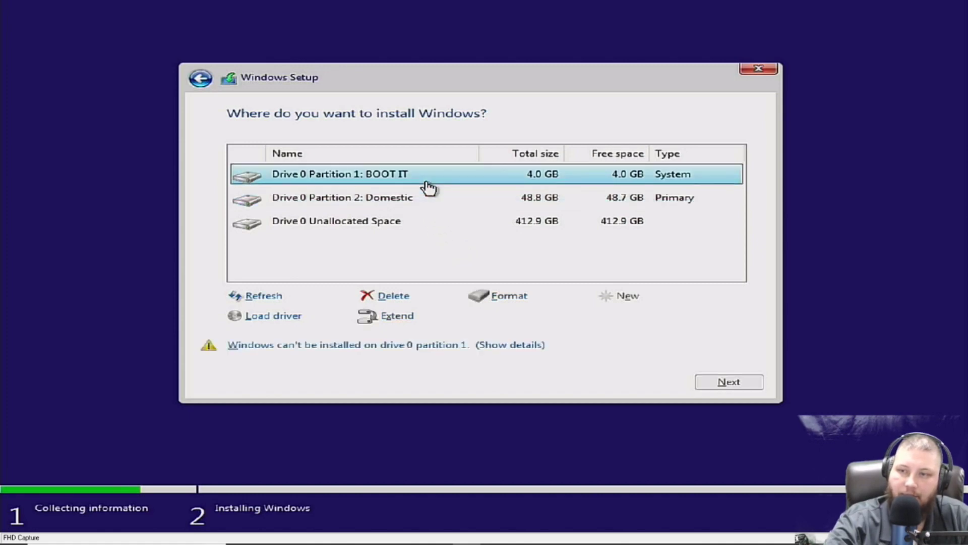
click(426, 201)
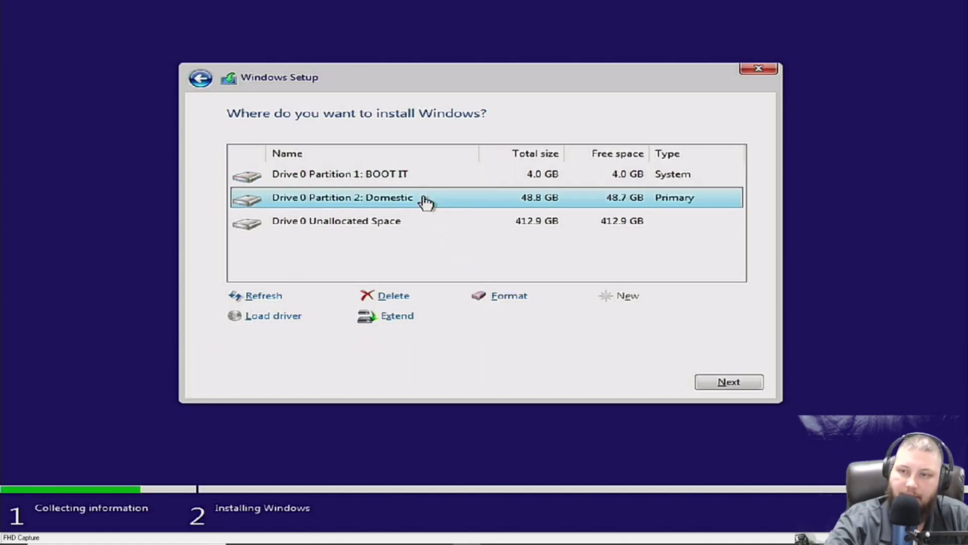
click(416, 224)
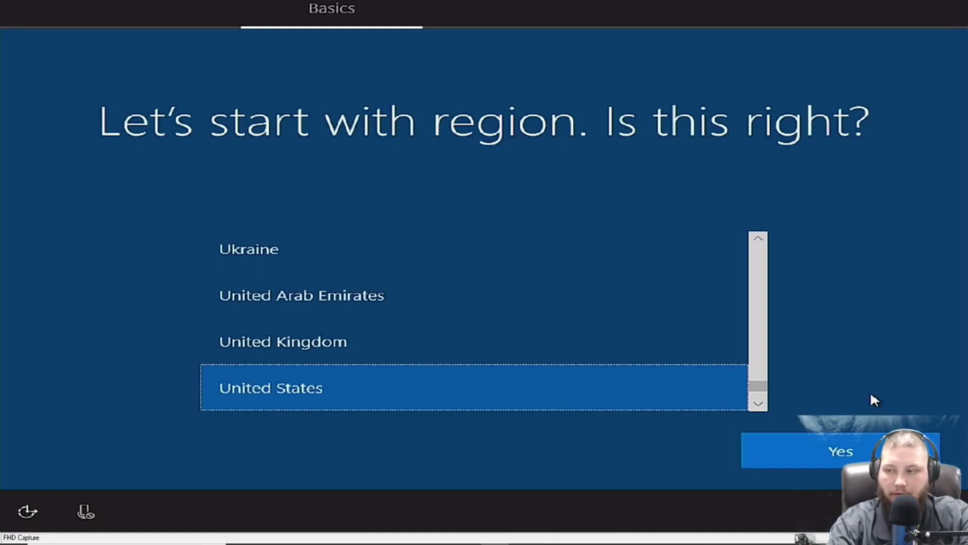
- Confirm United States as the Windows region
click(836, 448)
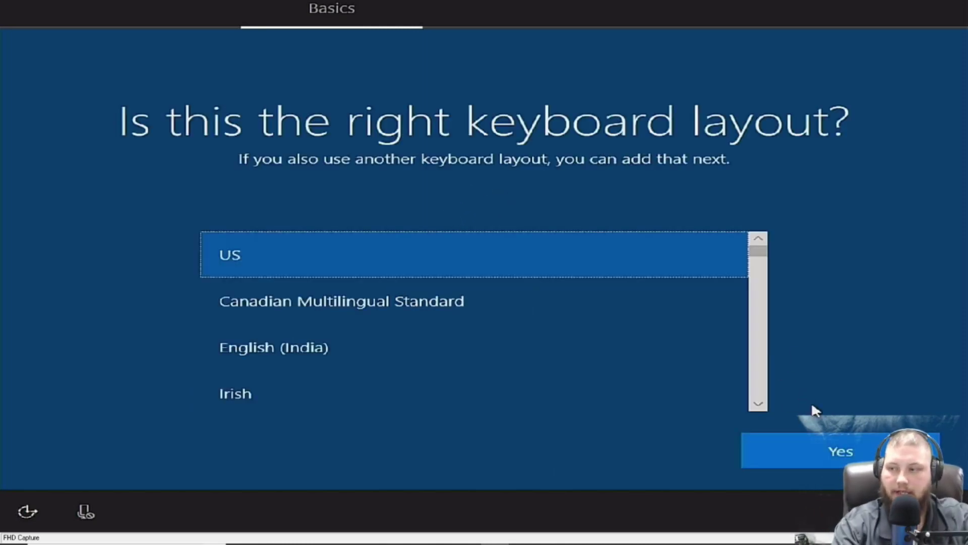
- Accept the US keyboard layout without a second layout, and select the DEA VAN #1 Wi-Fi entry
click(823, 445)
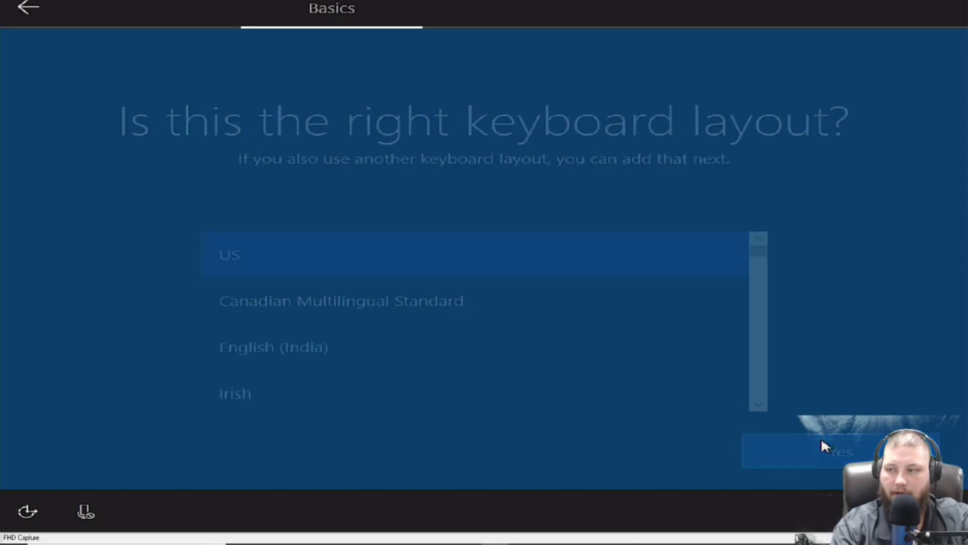
click(808, 437)
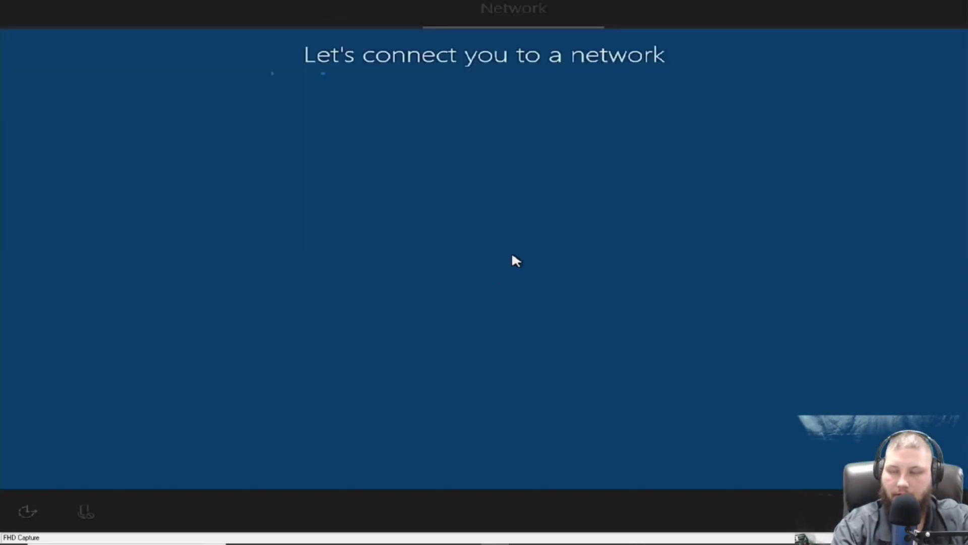
click(549, 181)
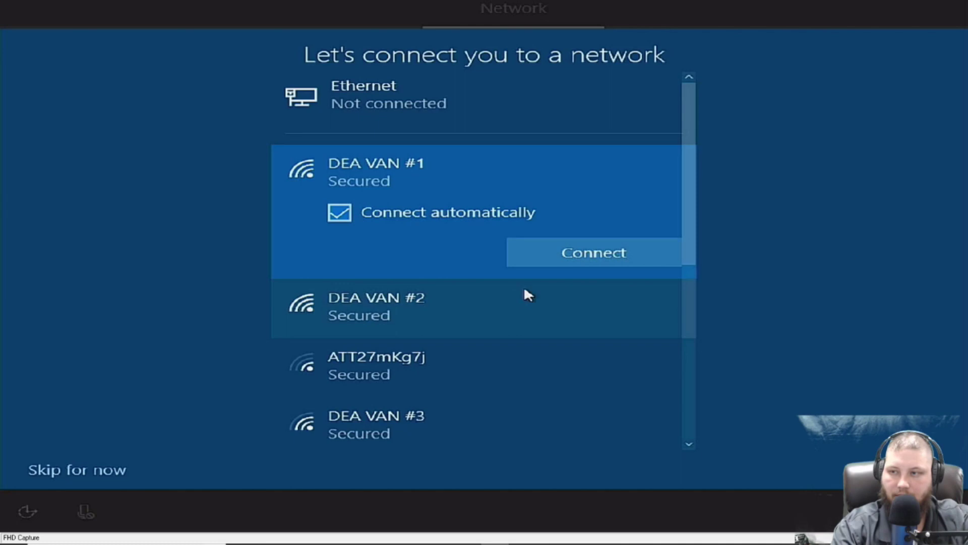
- Connect to the DEA VAN #2 Wi-Fi with its security key and make the PC discoverable
click(524, 290)
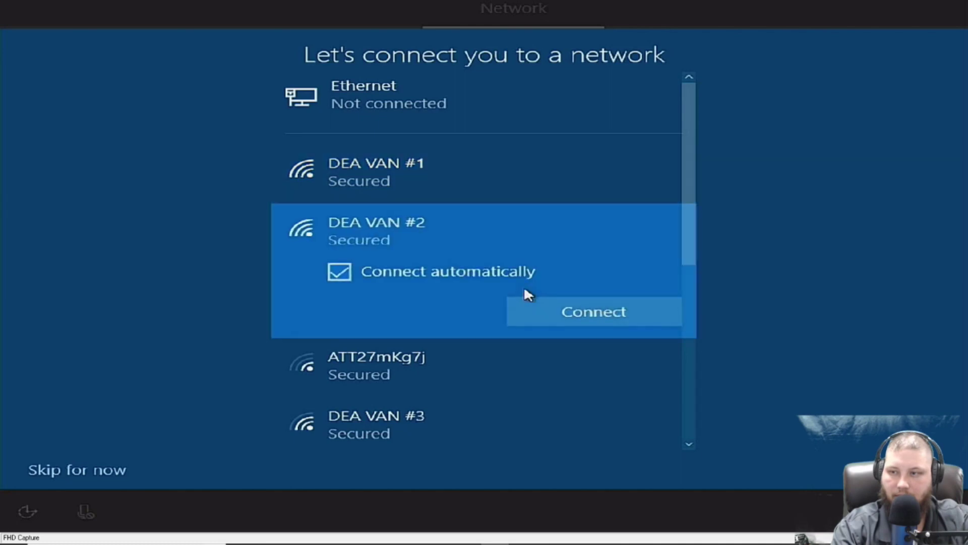
click(553, 315)
text(••)
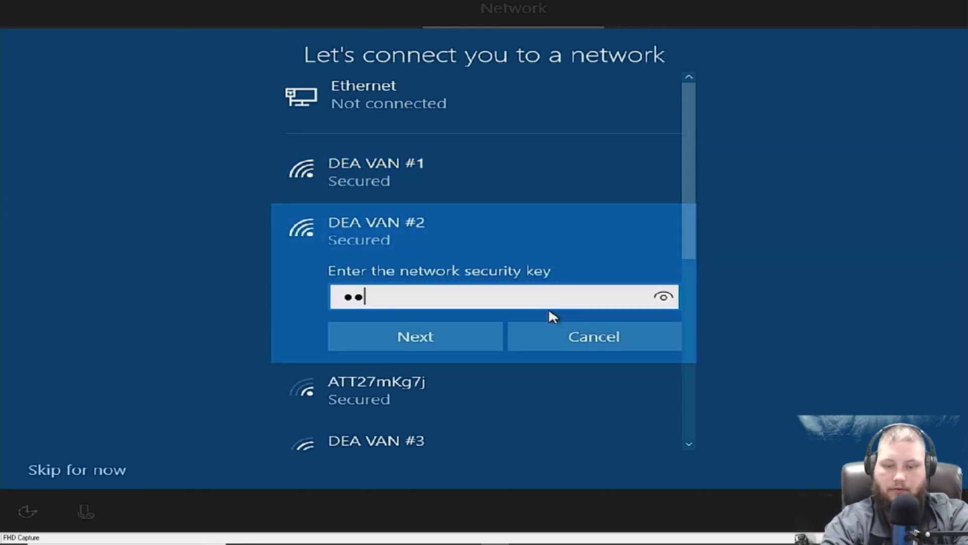
text(•••••••)
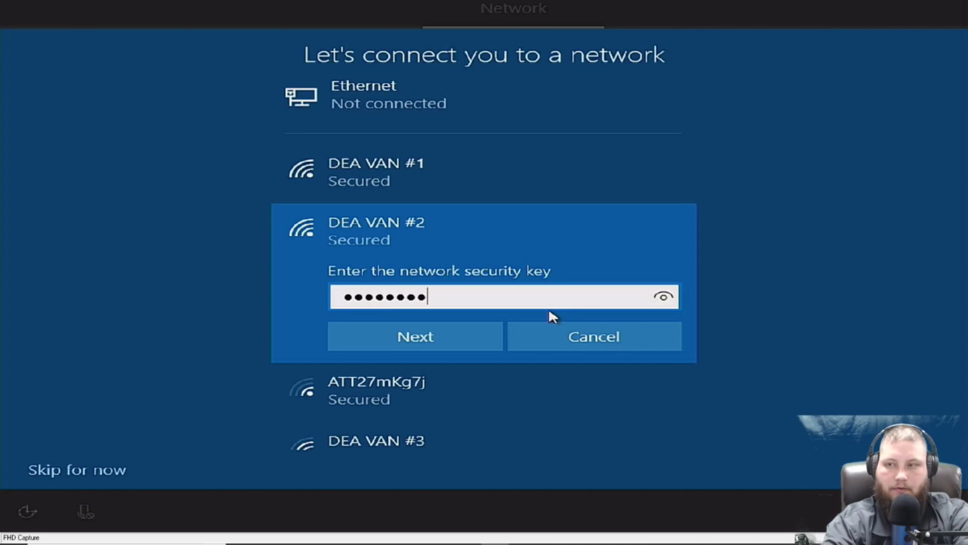
text(••)
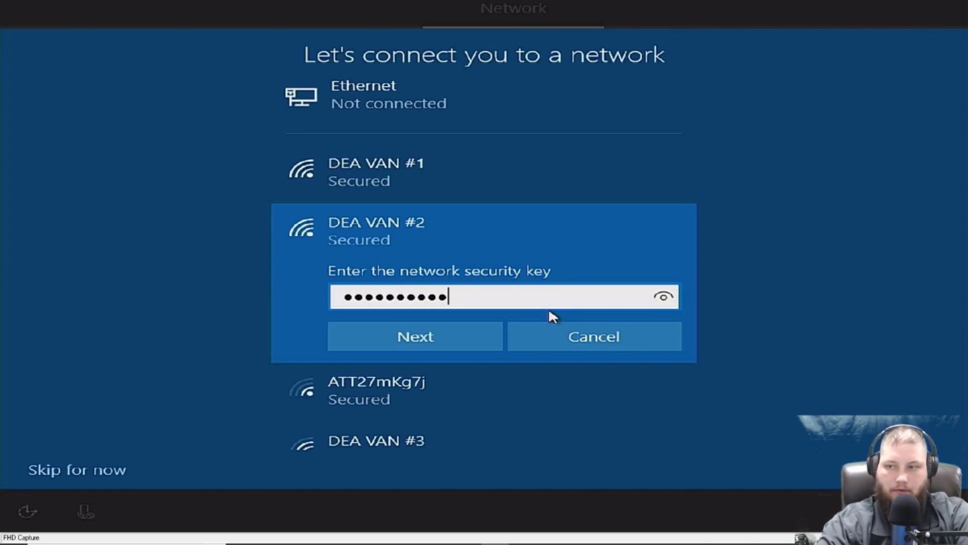
click(465, 346)
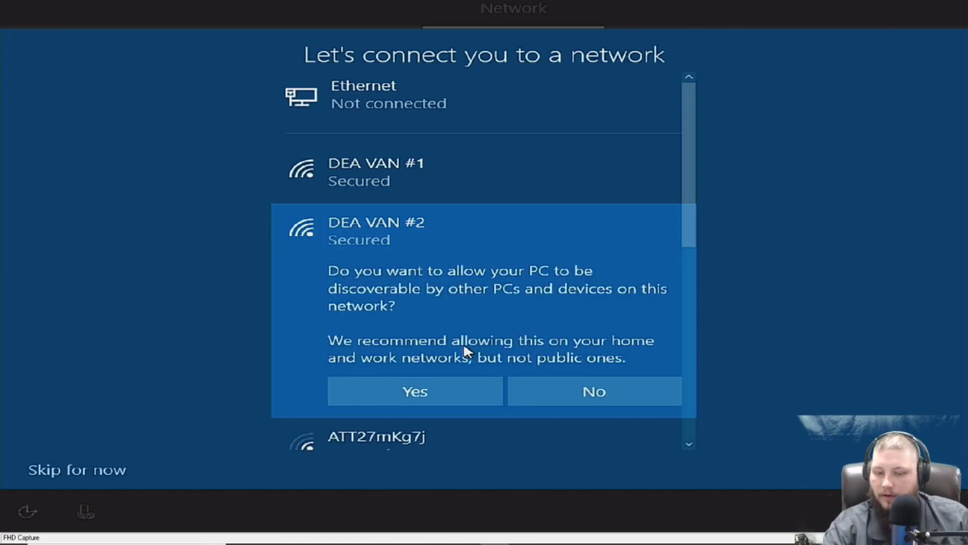
click(430, 387)
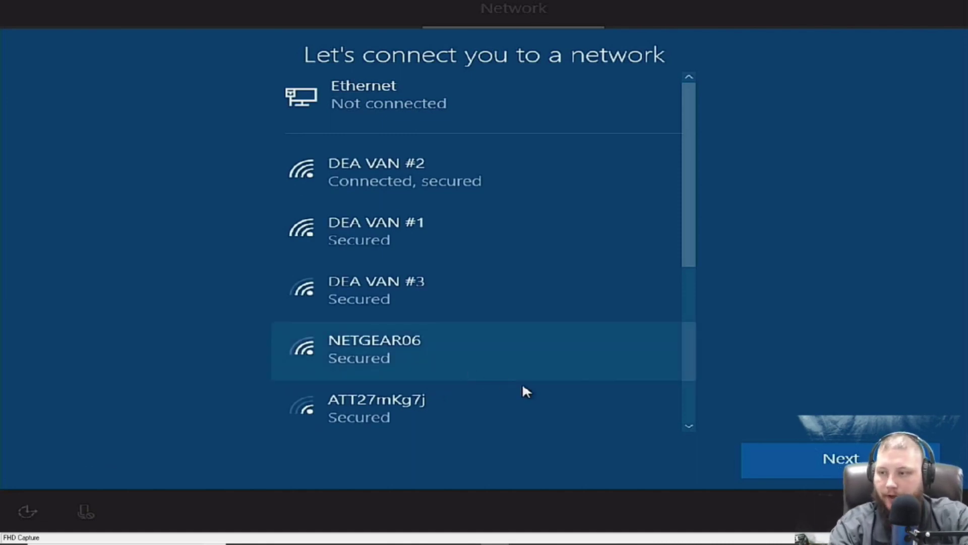
click(794, 453)
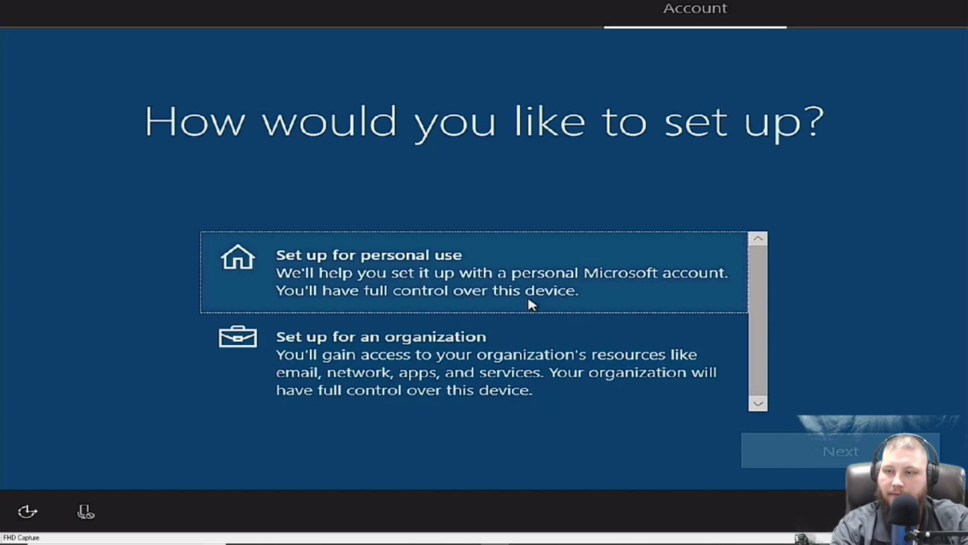
- Choose personal use, then an offline account with limited experience instead of Microsoft sign-in
click(521, 278)
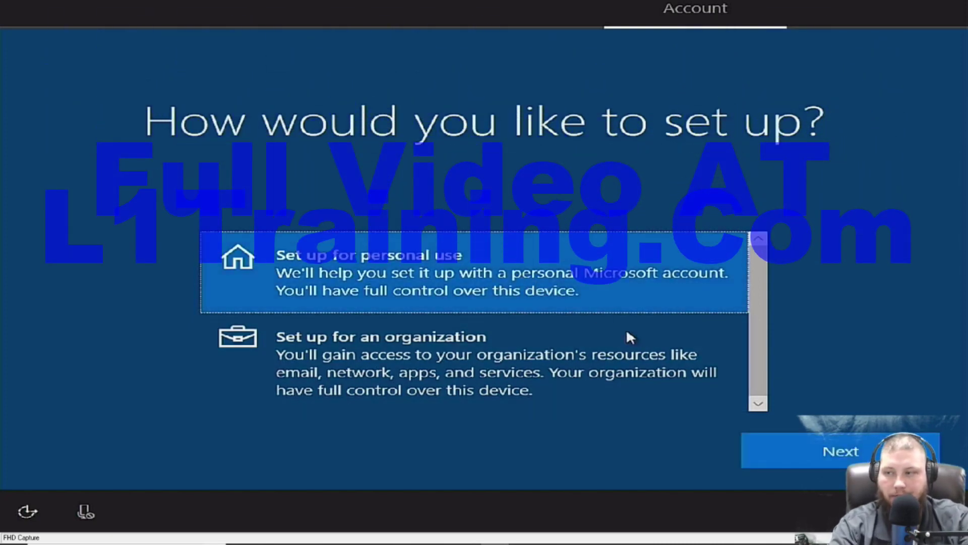
click(827, 456)
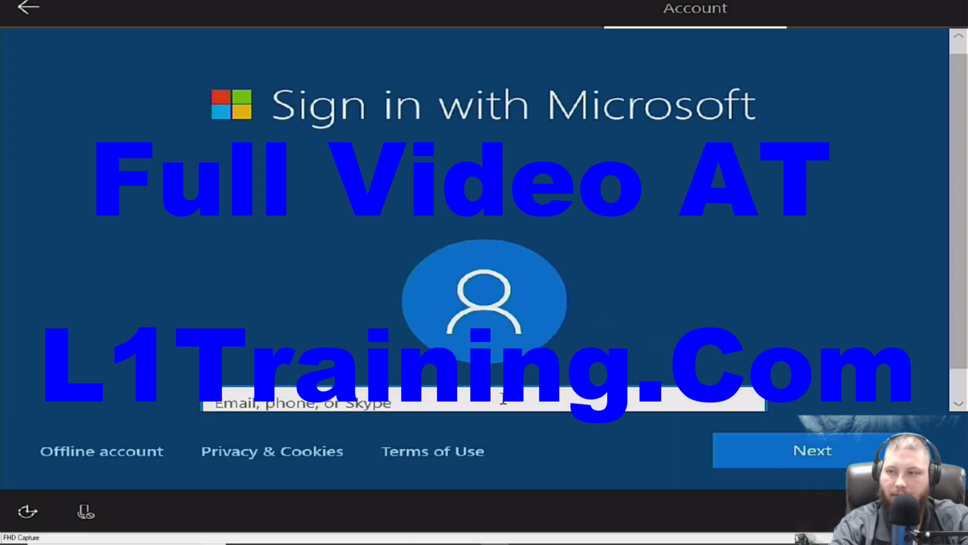
scroll(926, 343, down, 1)
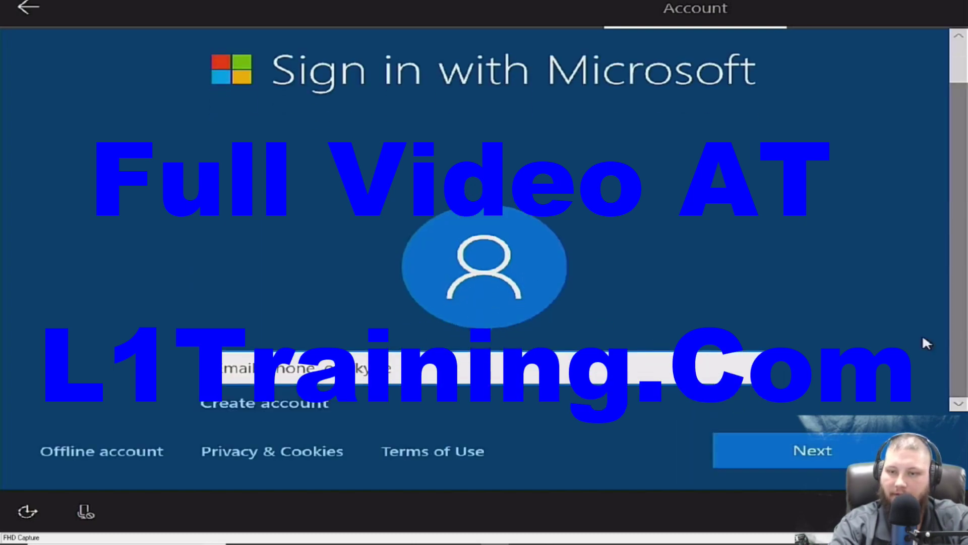
click(151, 445)
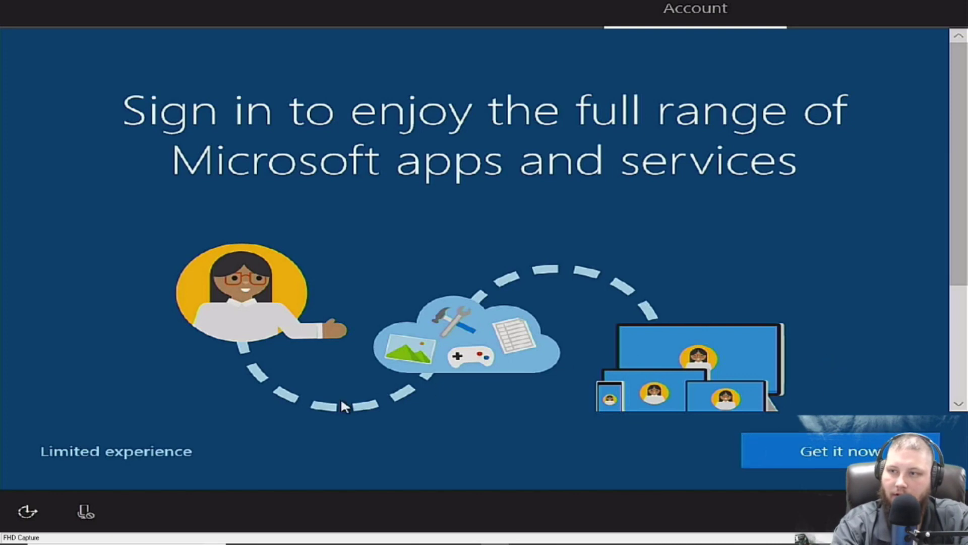
click(82, 451)
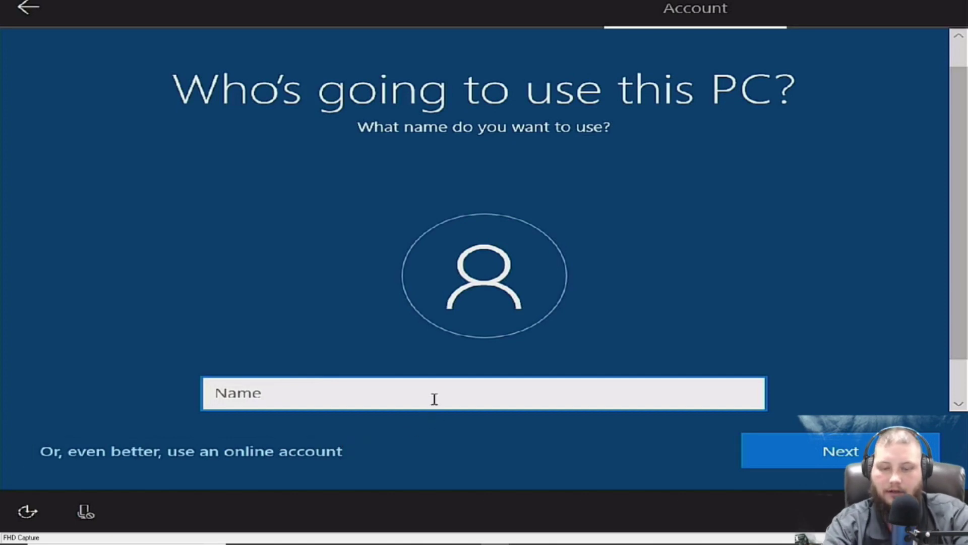
- Create the local user 'Mine' and leave the password blank
text(Domest)
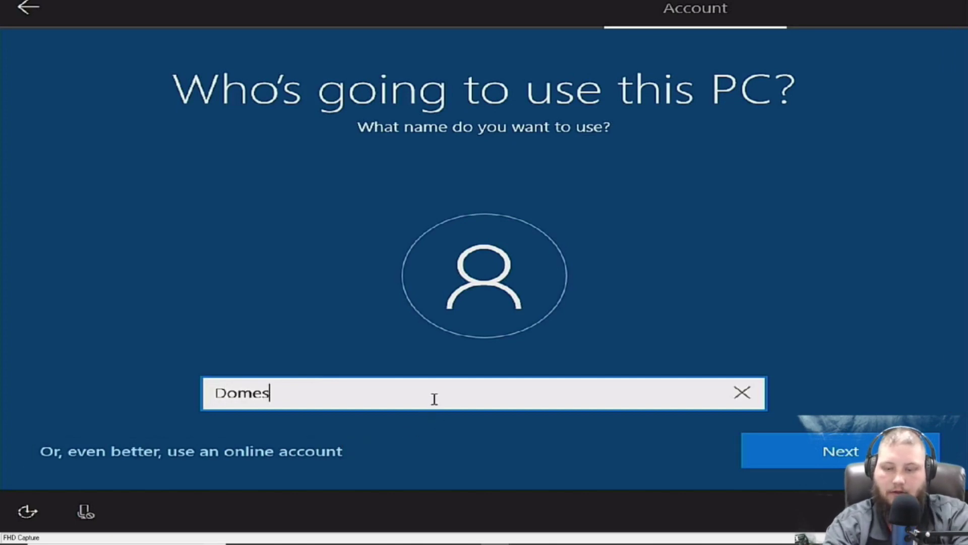
key(BackSpace)
key(BackSpace)
key(BackSpace)
key(BackSpace)
key(BackSpace)
key(BackSpace)
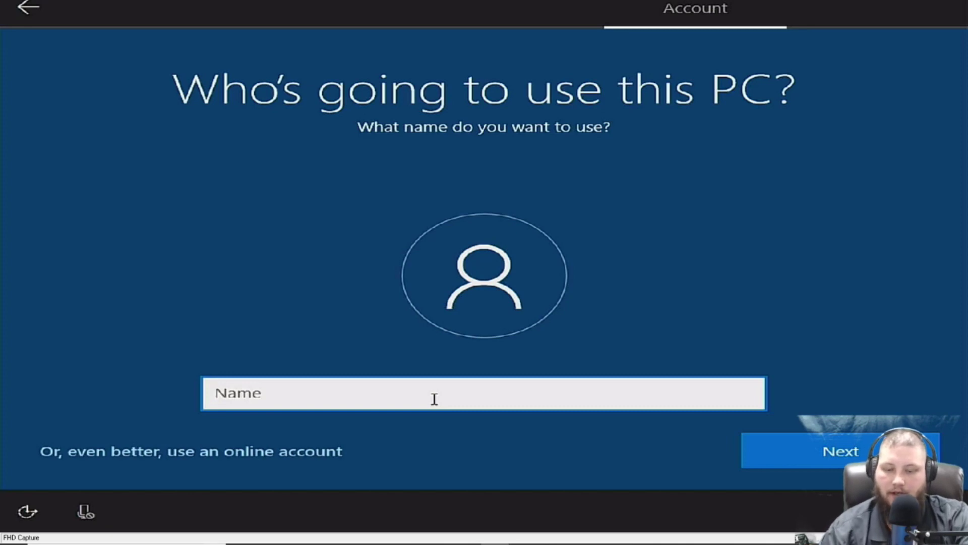
text(Mine)
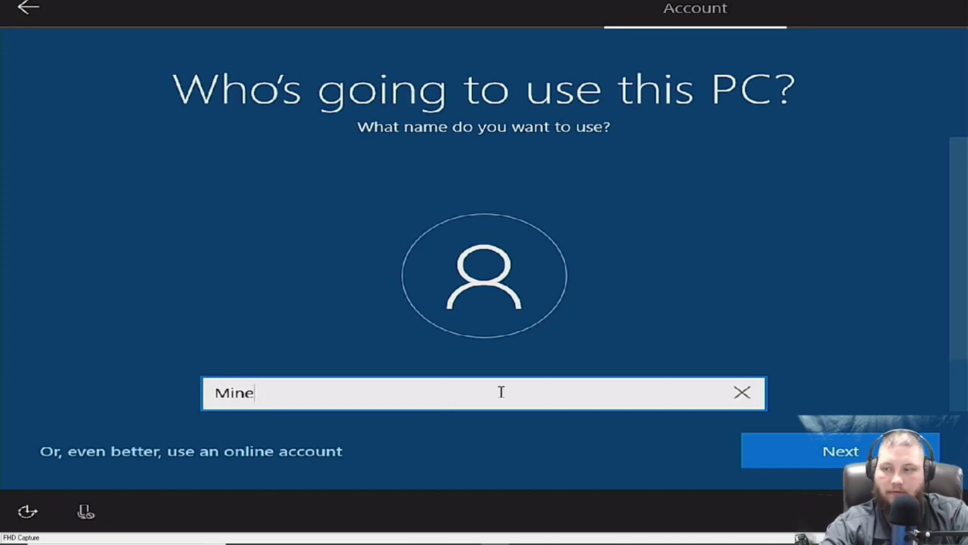
click(764, 446)
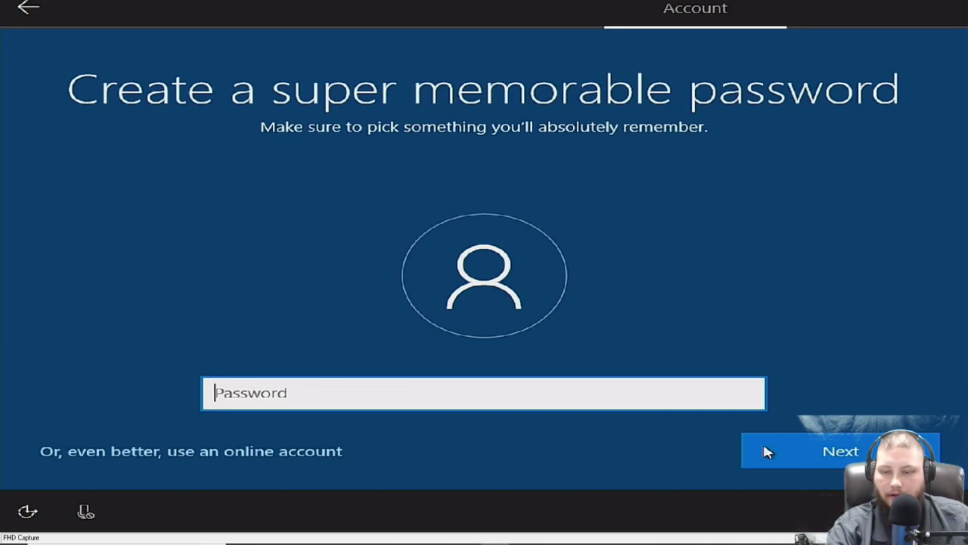
click(764, 447)
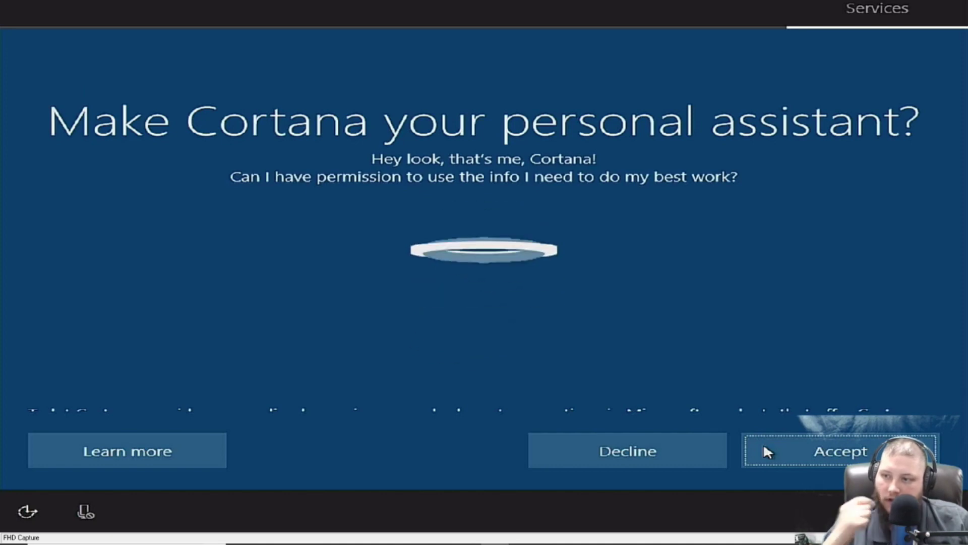
- Decline Cortana and activity history, turn off speech and location, and set diagnostic data to Basic
click(684, 456)
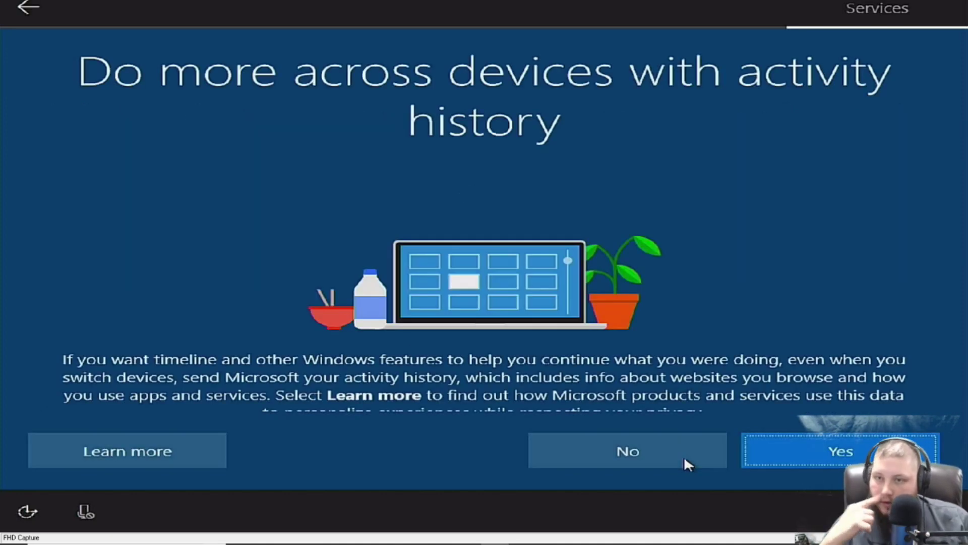
click(683, 456)
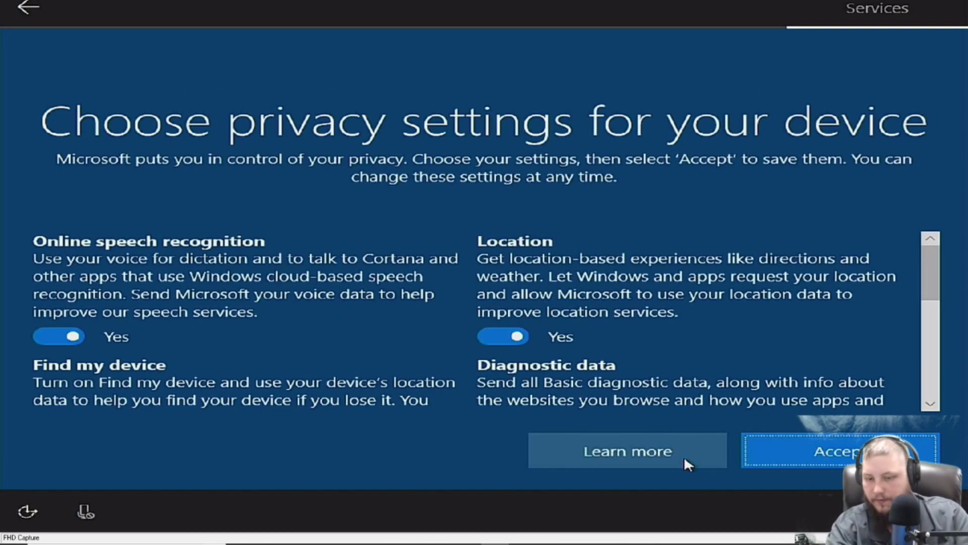
click(63, 336)
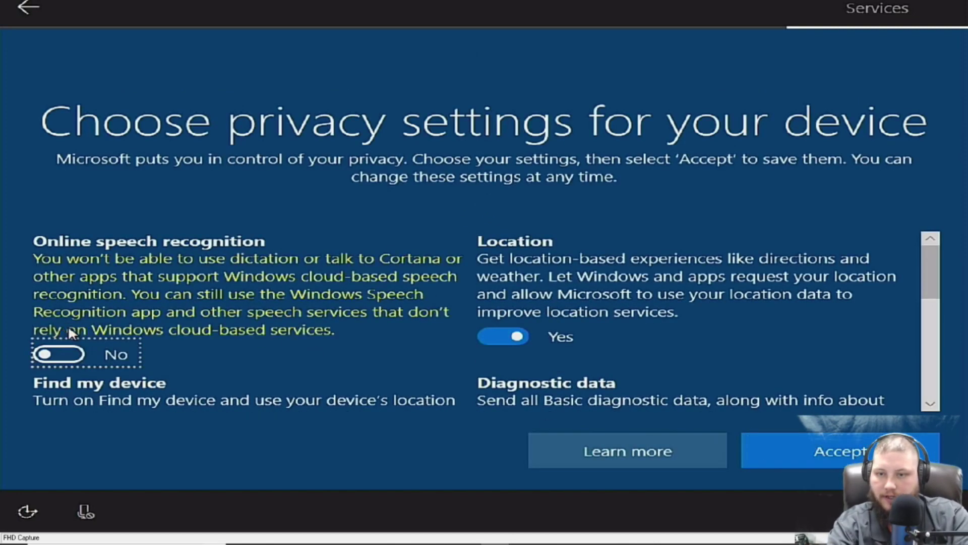
click(489, 337)
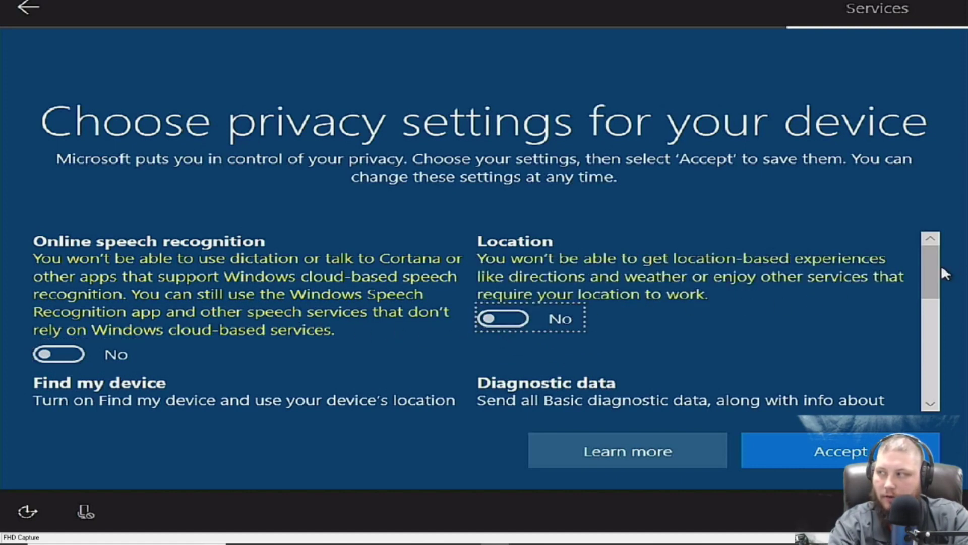
drag(933, 268, 930, 312)
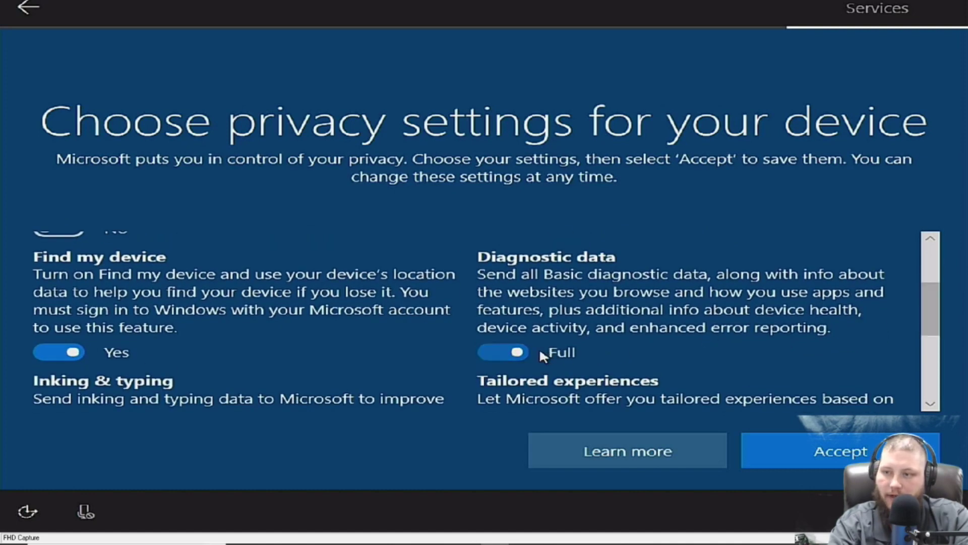
click(519, 355)
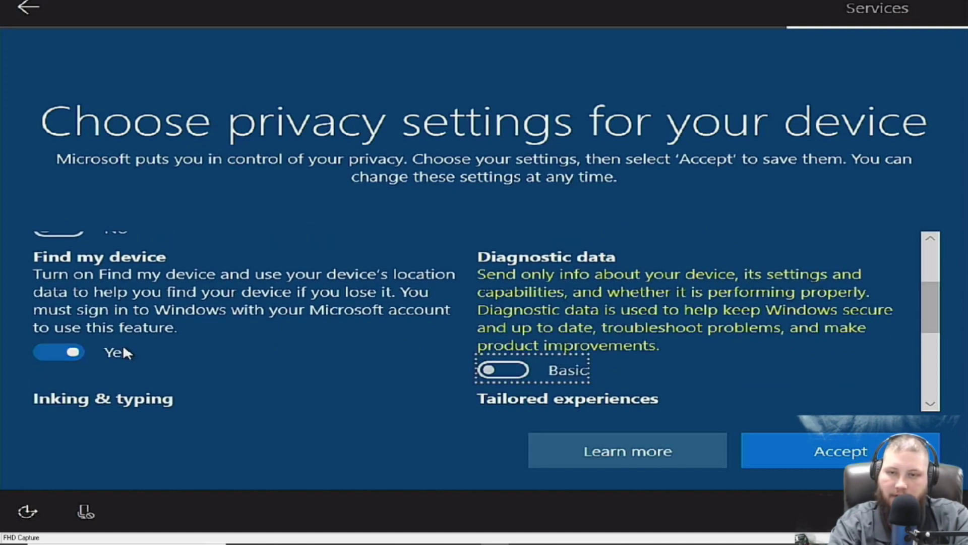
- Turn off Find my device, tailored experiences, inking and typing, and advertising ID, then accept
click(76, 353)
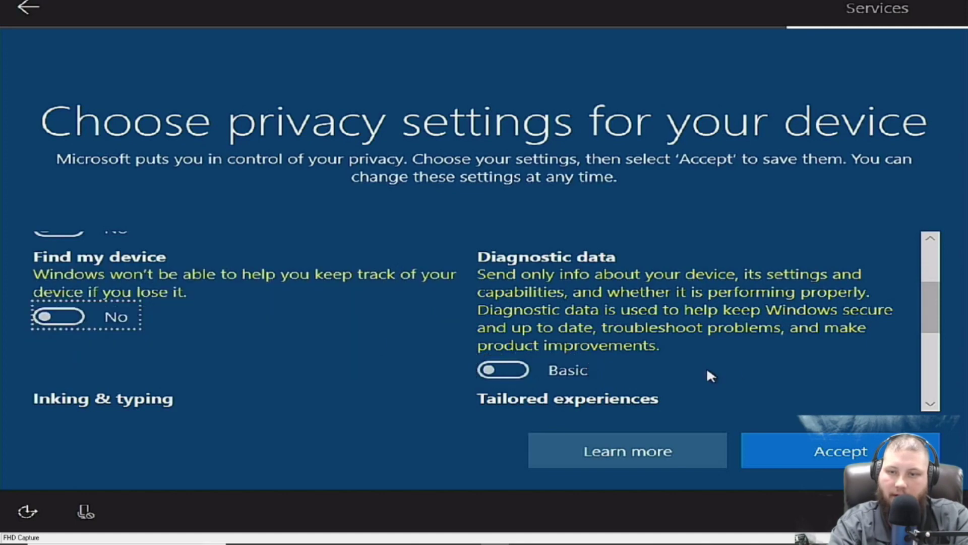
scroll(931, 340, down, 3)
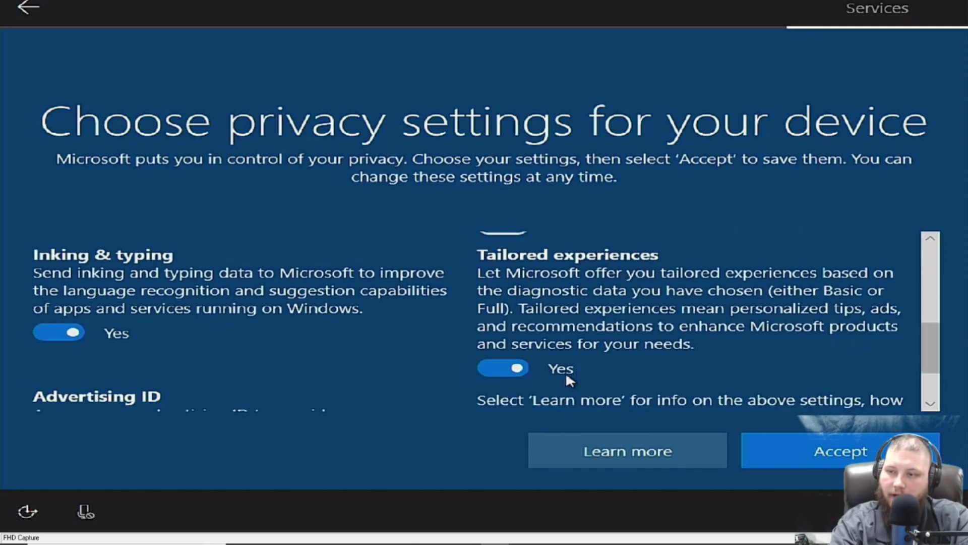
click(520, 369)
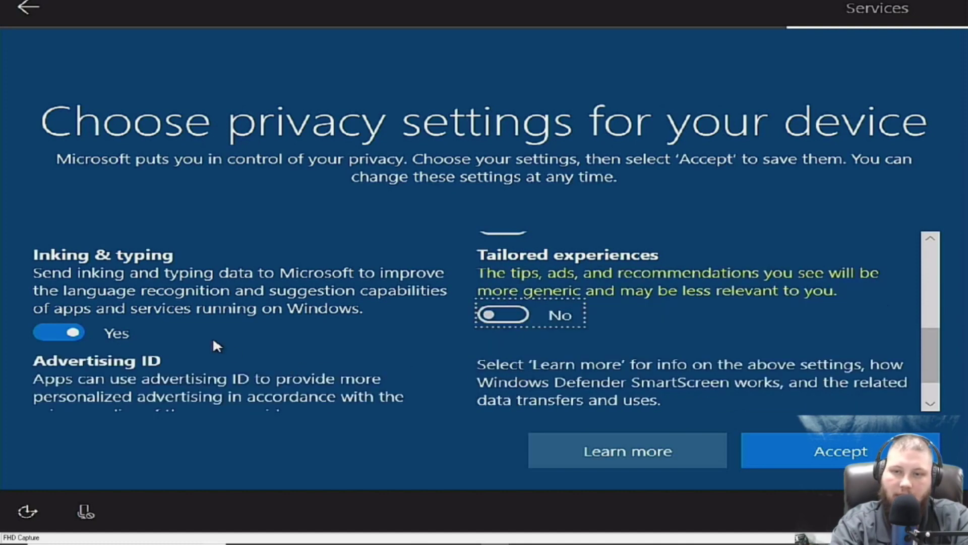
click(73, 333)
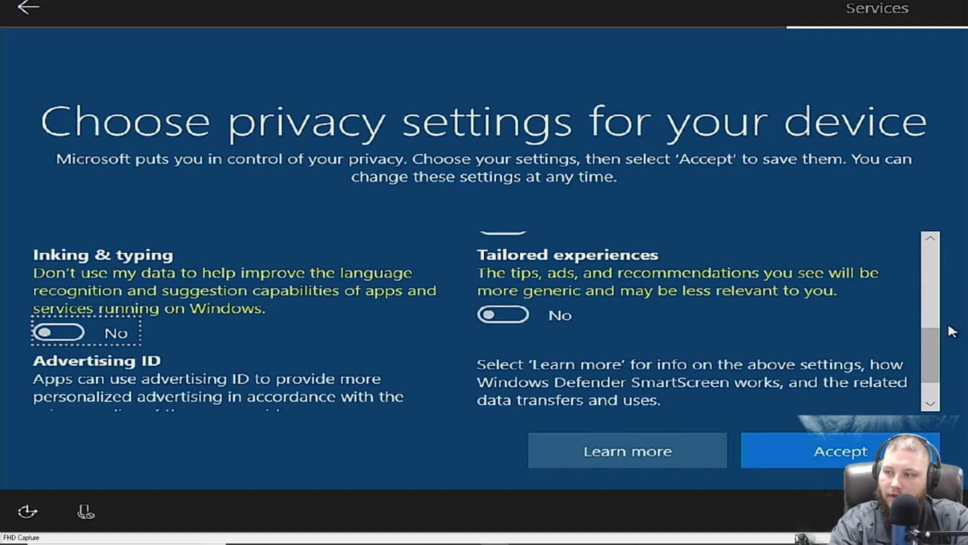
scroll(939, 339, down, 1)
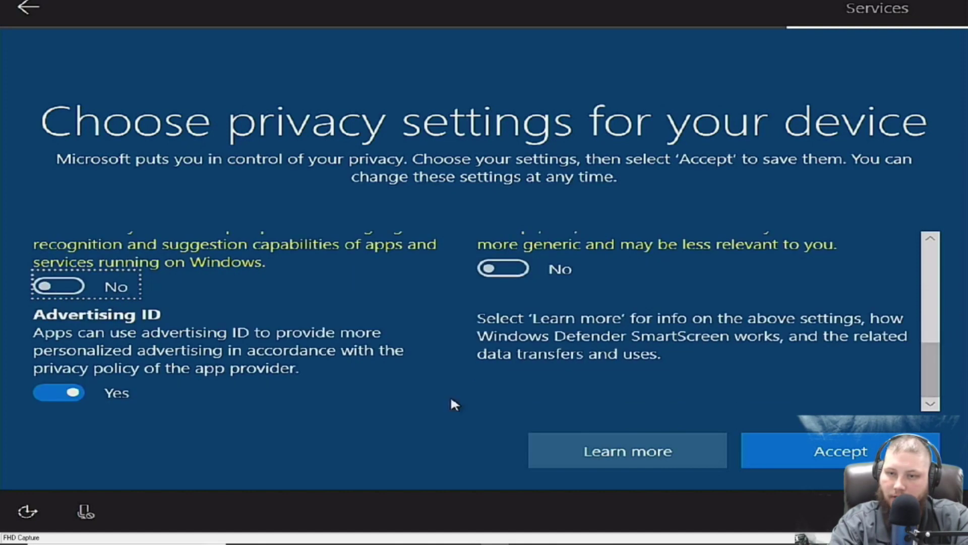
click(65, 392)
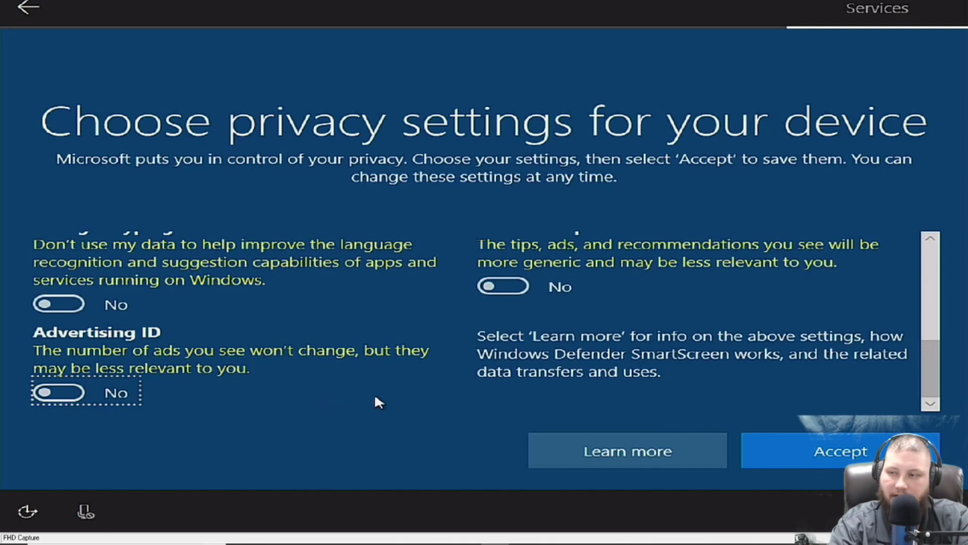
click(840, 454)
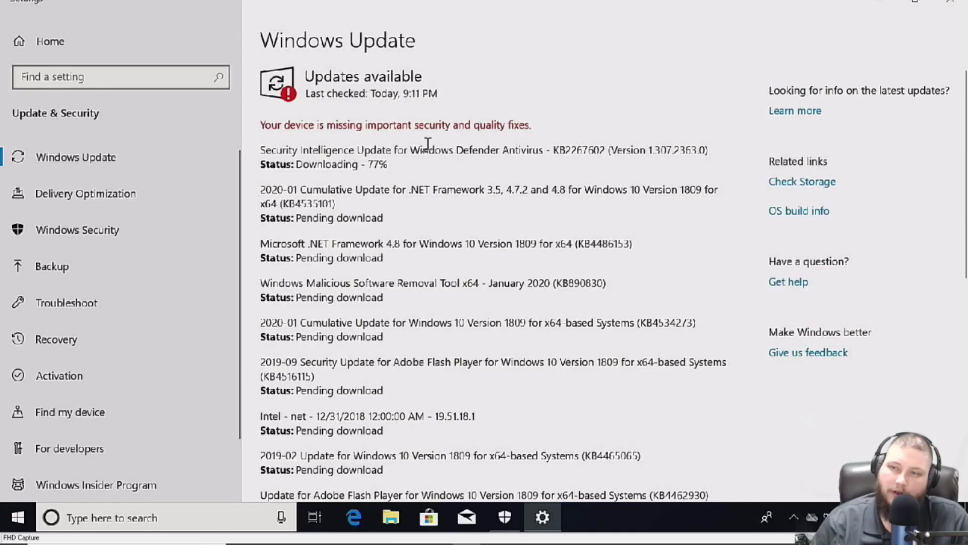
scroll(407, 219, down, 10)
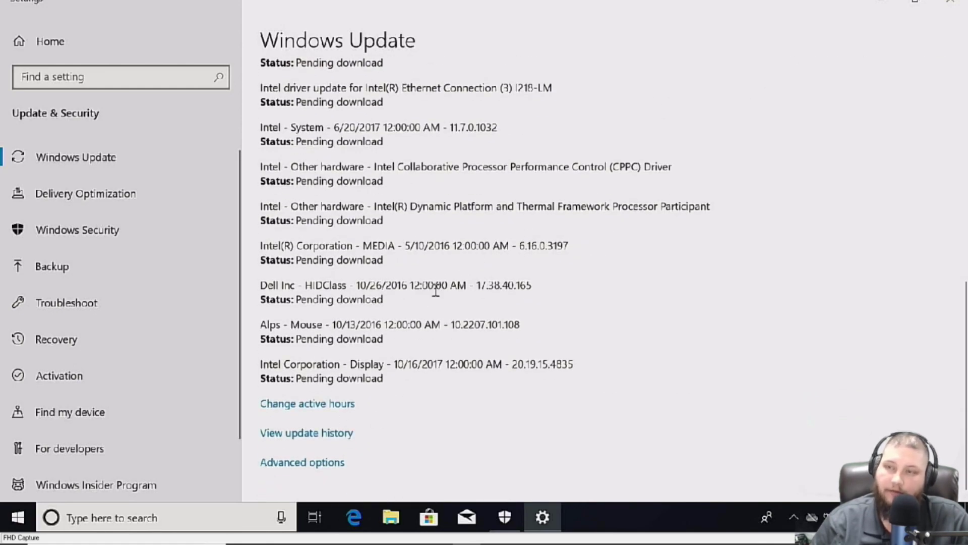
scroll(404, 301, up, 10)
scroll(404, 301, down, 8)
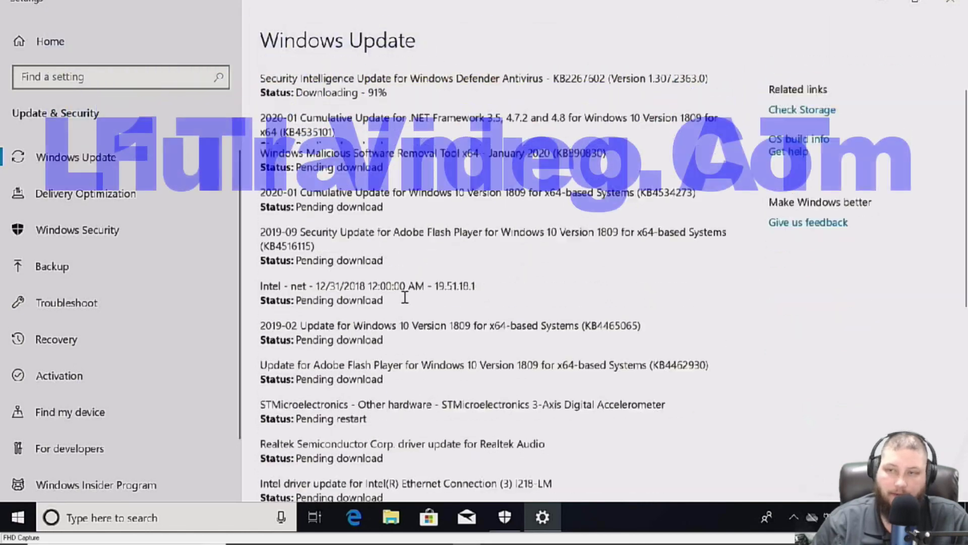
scroll(405, 294, up, 8)
scroll(405, 294, up, 1)
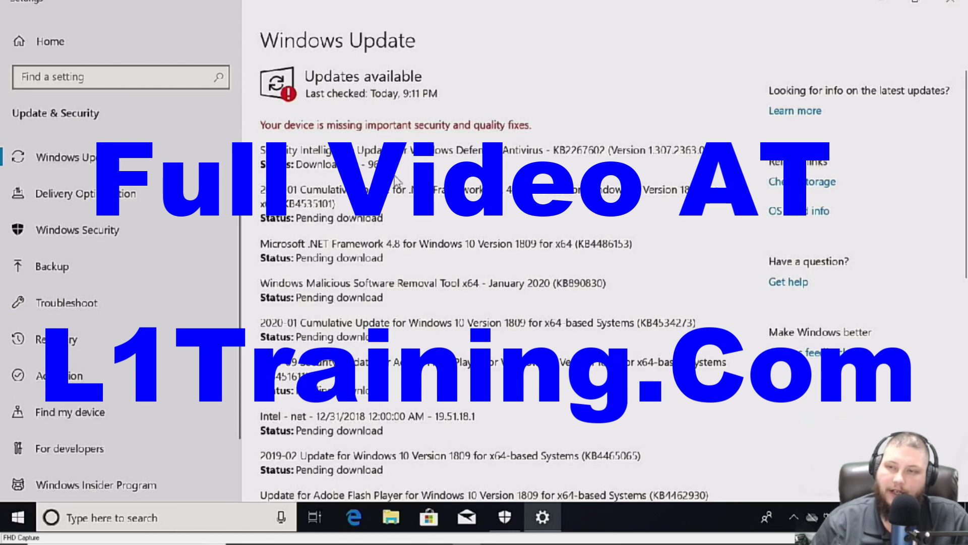
drag(261, 124, 544, 127)
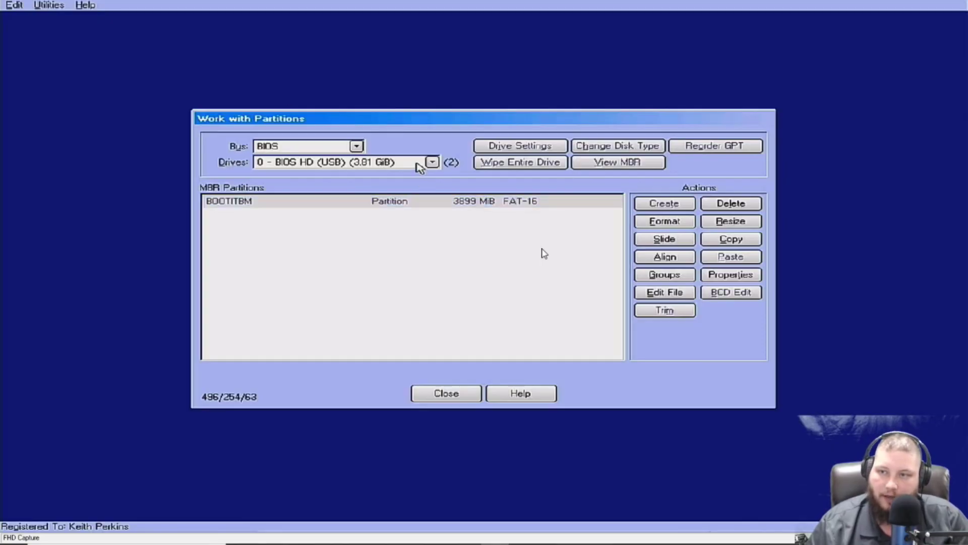
- Copy the Domestic partition on the 465.76 GiB drive into its 422044 MiB free space
click(418, 165)
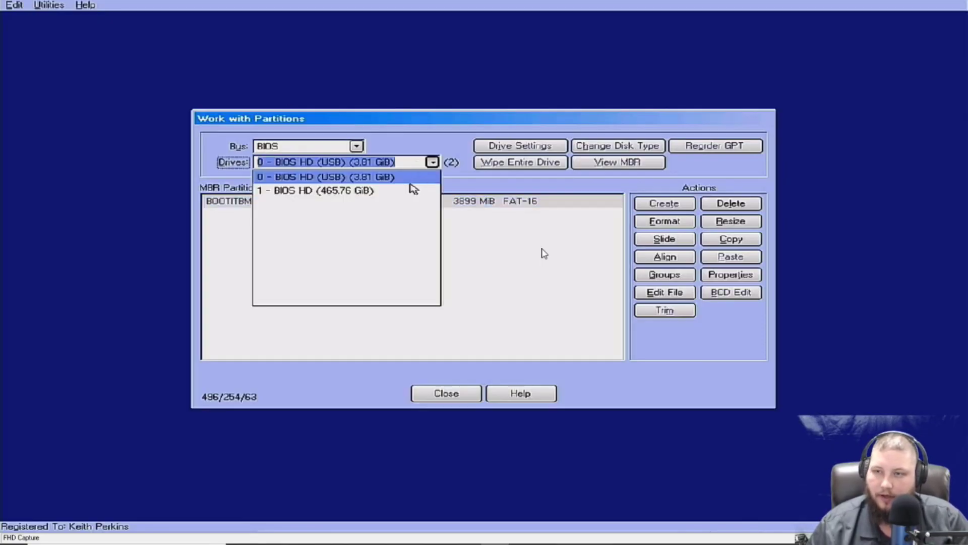
click(346, 191)
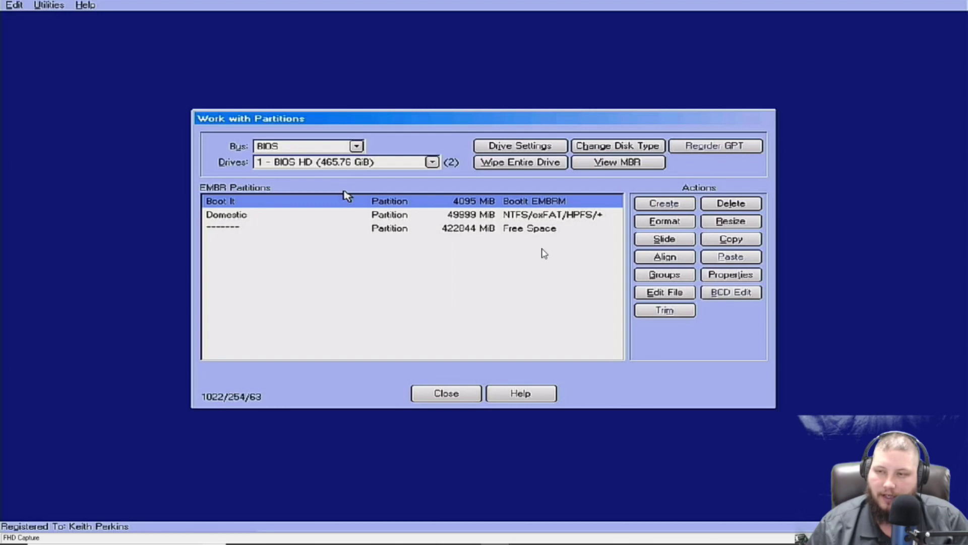
click(542, 217)
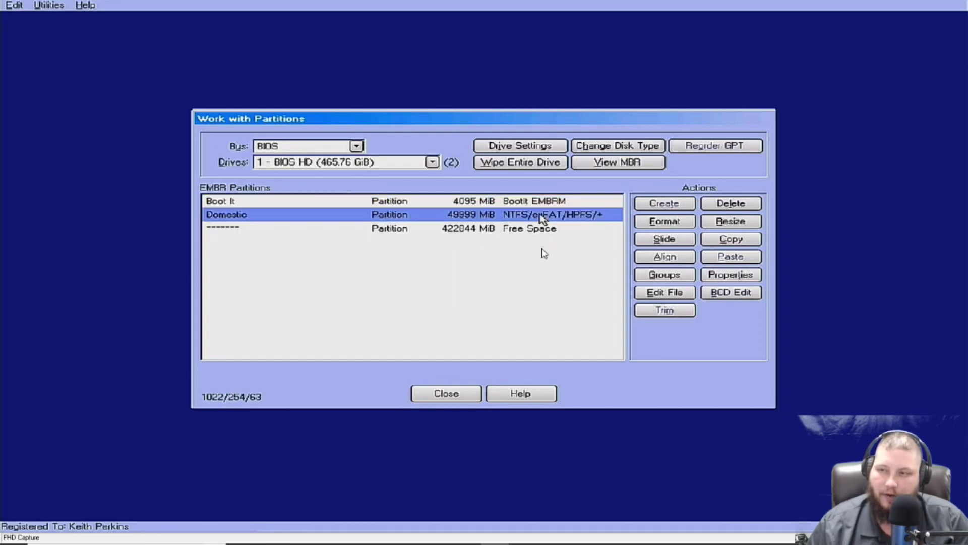
click(740, 241)
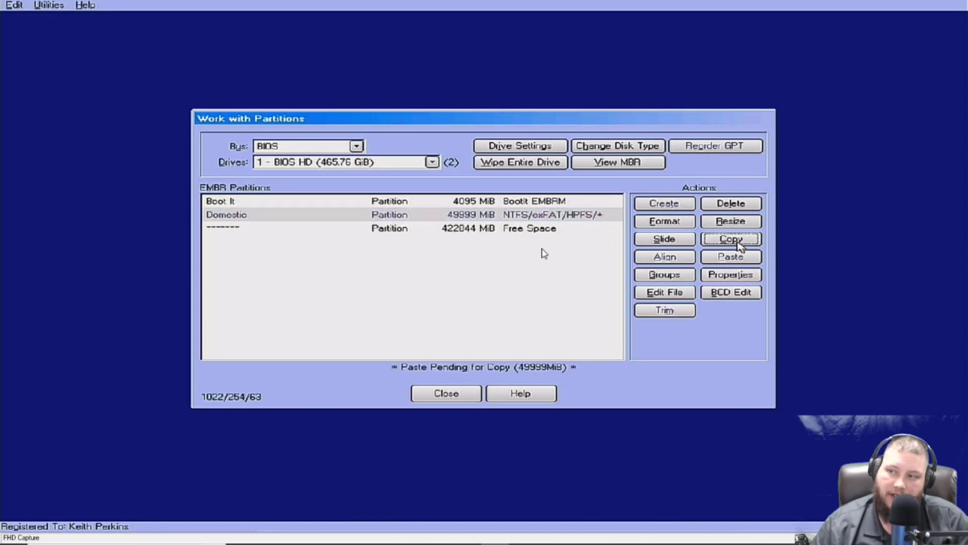
click(404, 230)
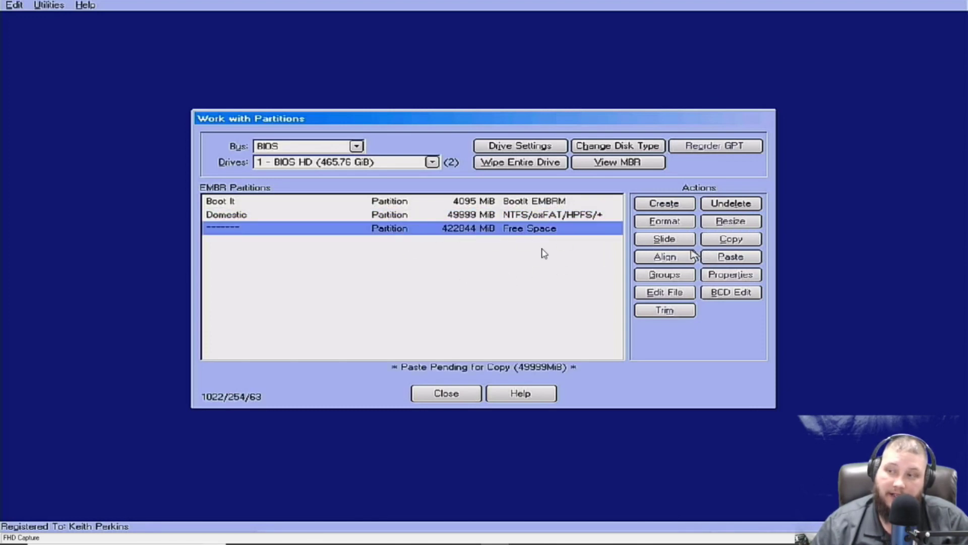
click(733, 260)
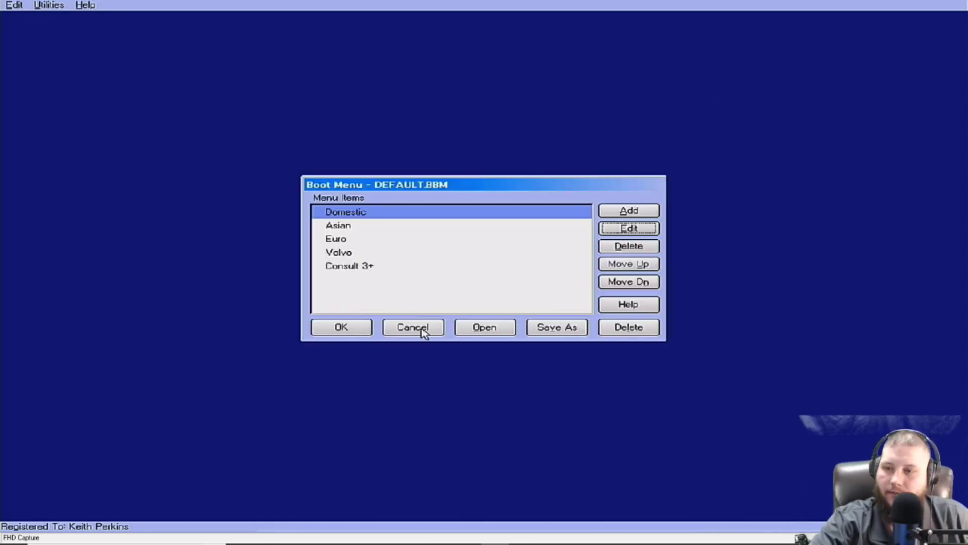
- Close the boot menu editor and move to another entry in the startup Boot Menu
click(357, 330)
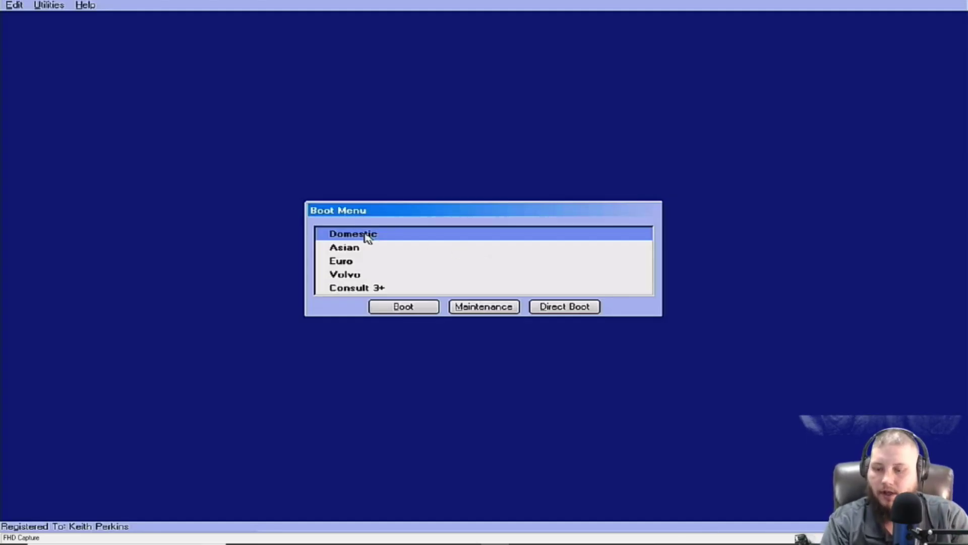
key(Down)
key(Down)
key(Down)
key(Down)
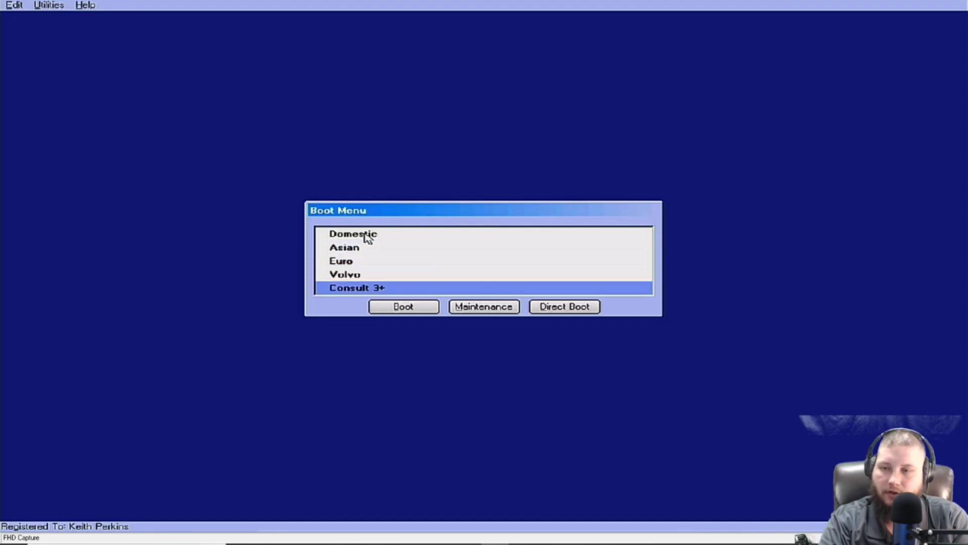